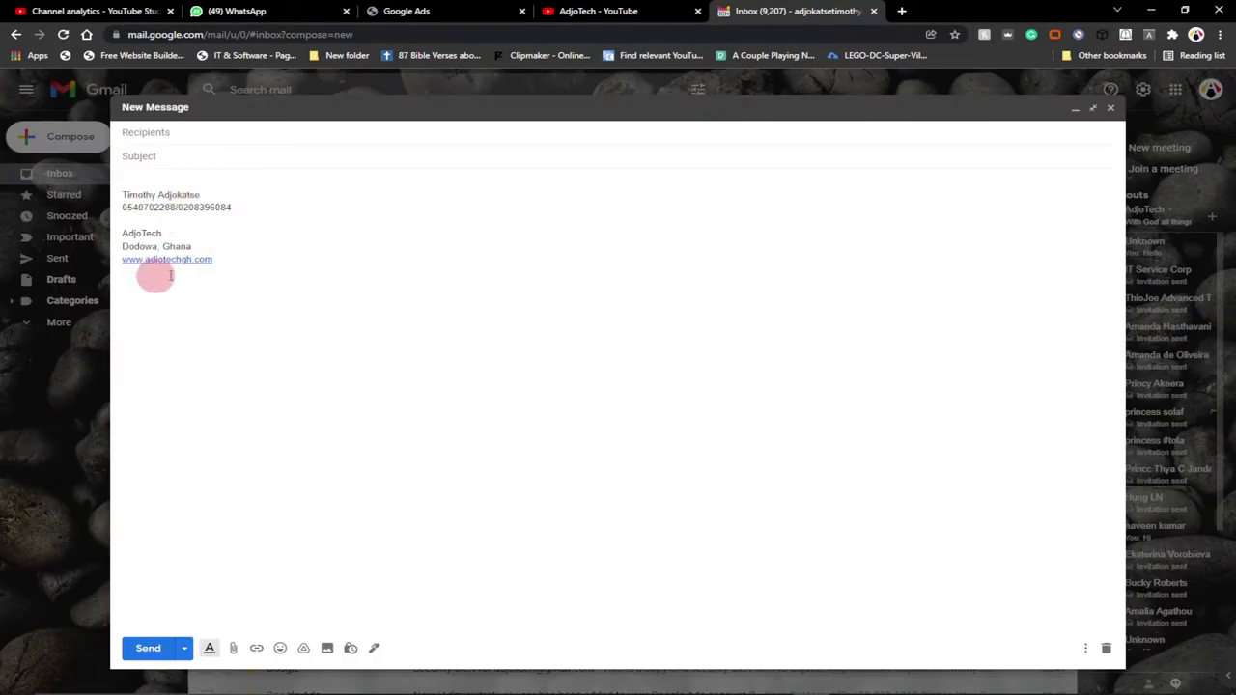
click(164, 135)
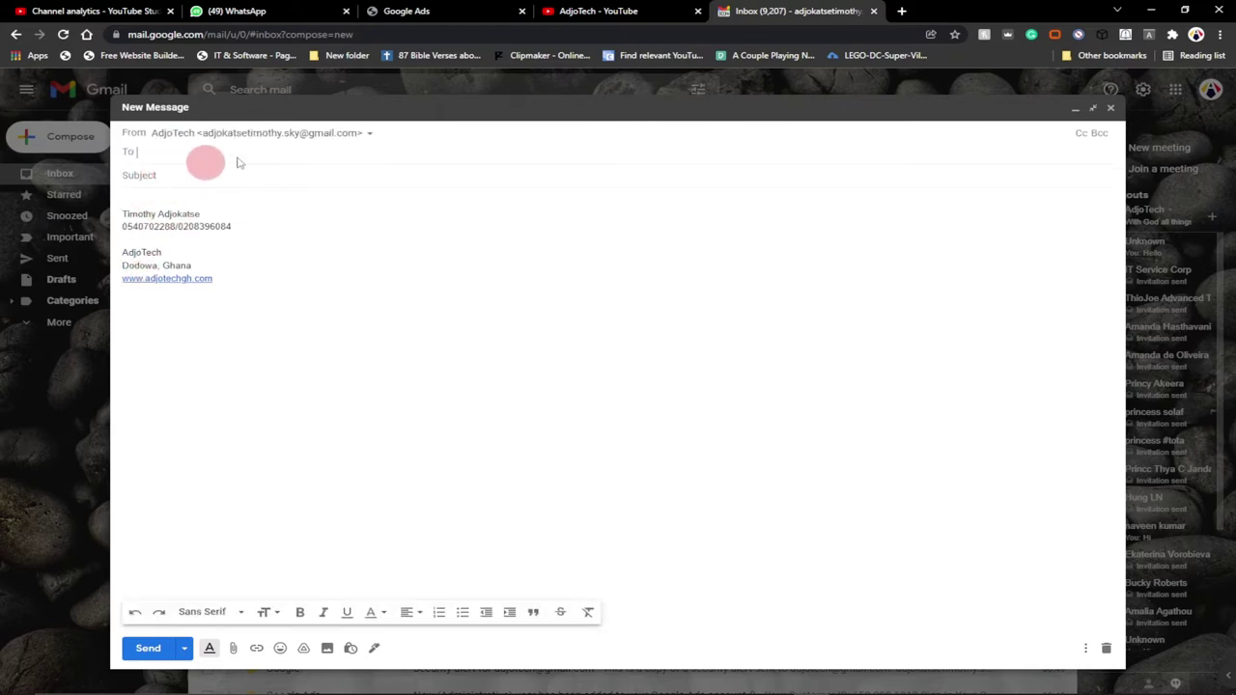
click(126, 225)
key(ctrl+shift+End)
click(286, 228)
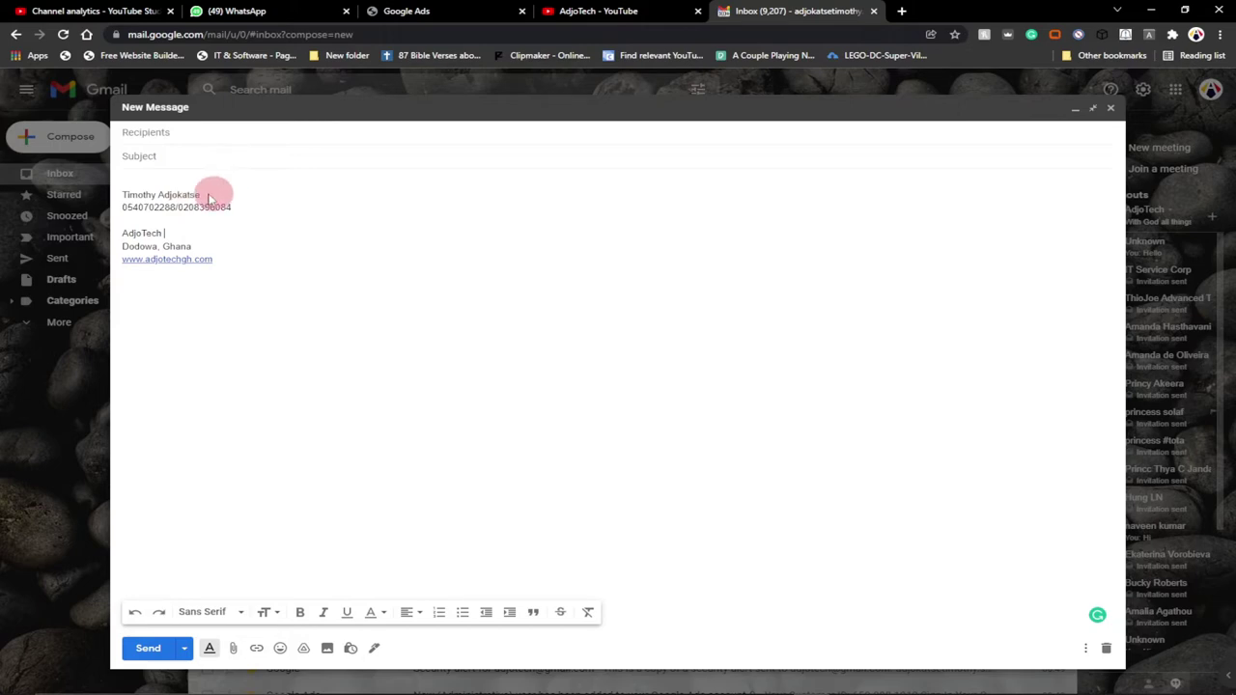
click(169, 133)
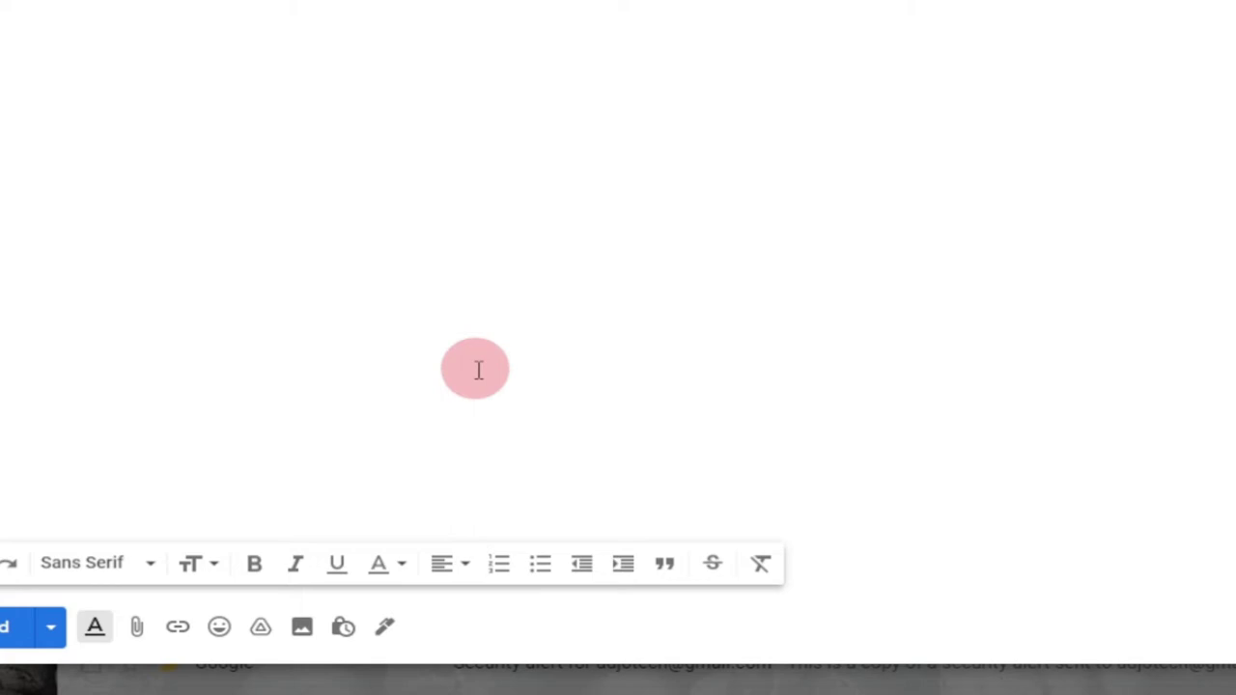
Toggle the draft between the two saved signatures, ending on the one-phone-number version
click(386, 633)
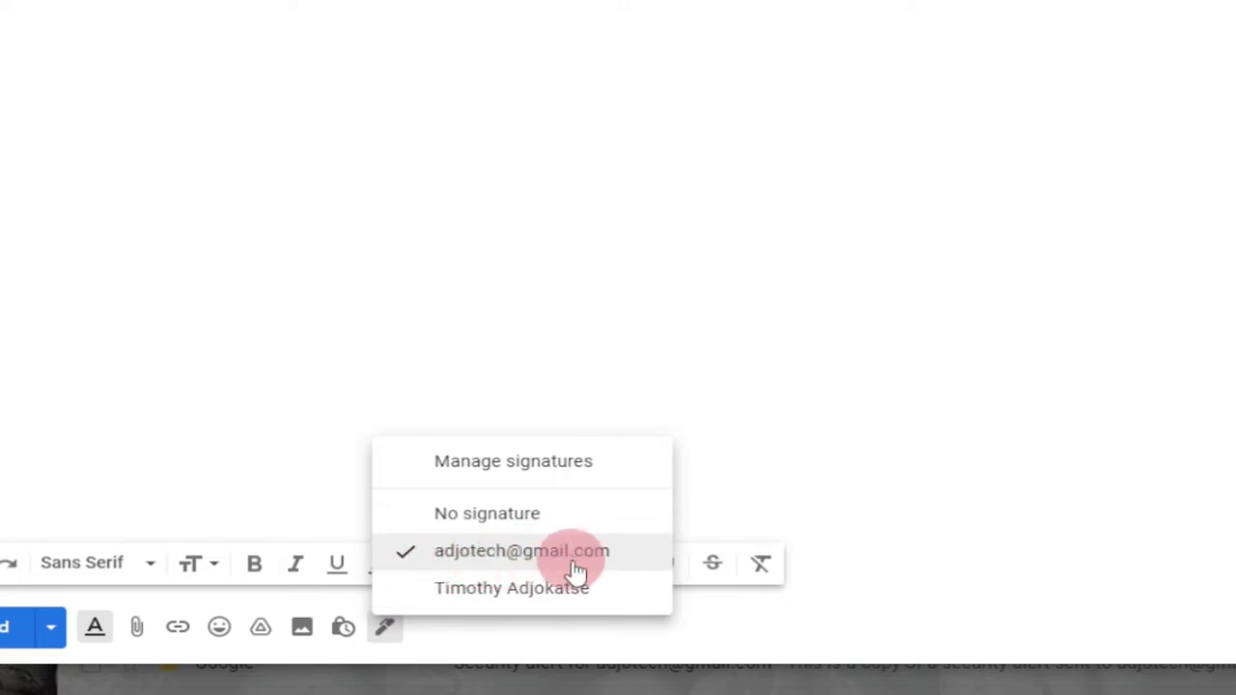
click(431, 591)
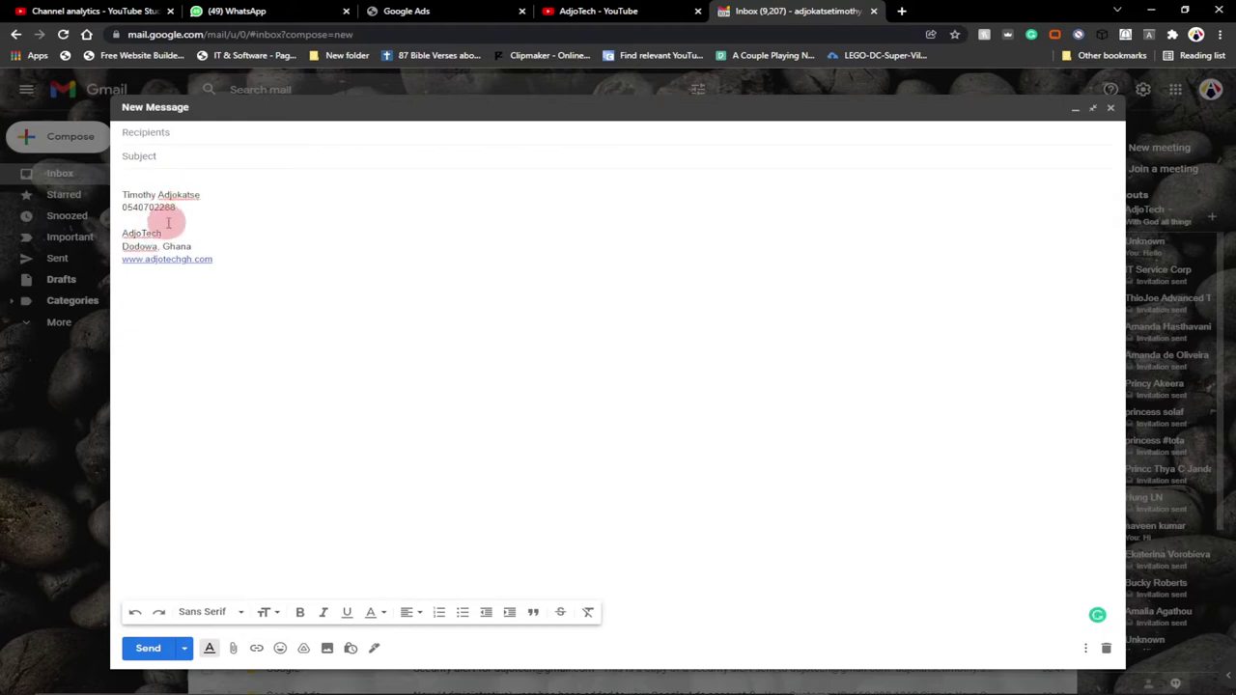
click(374, 647)
key(Return)
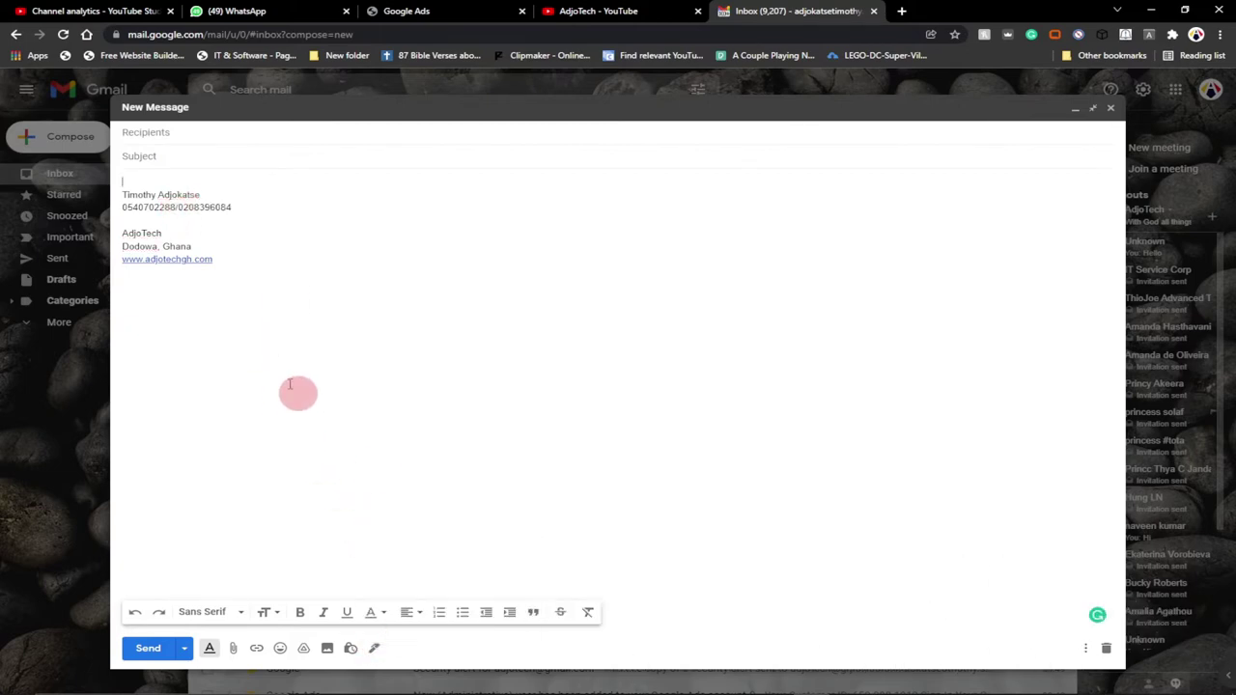
click(374, 648)
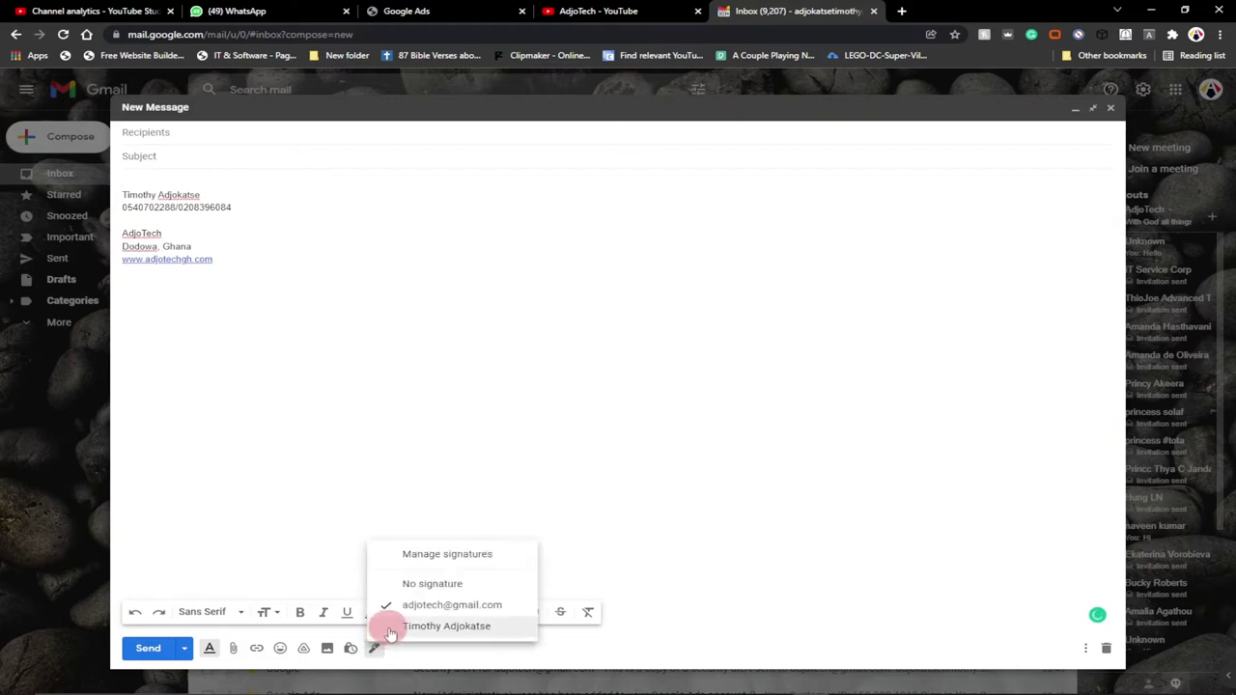
click(446, 626)
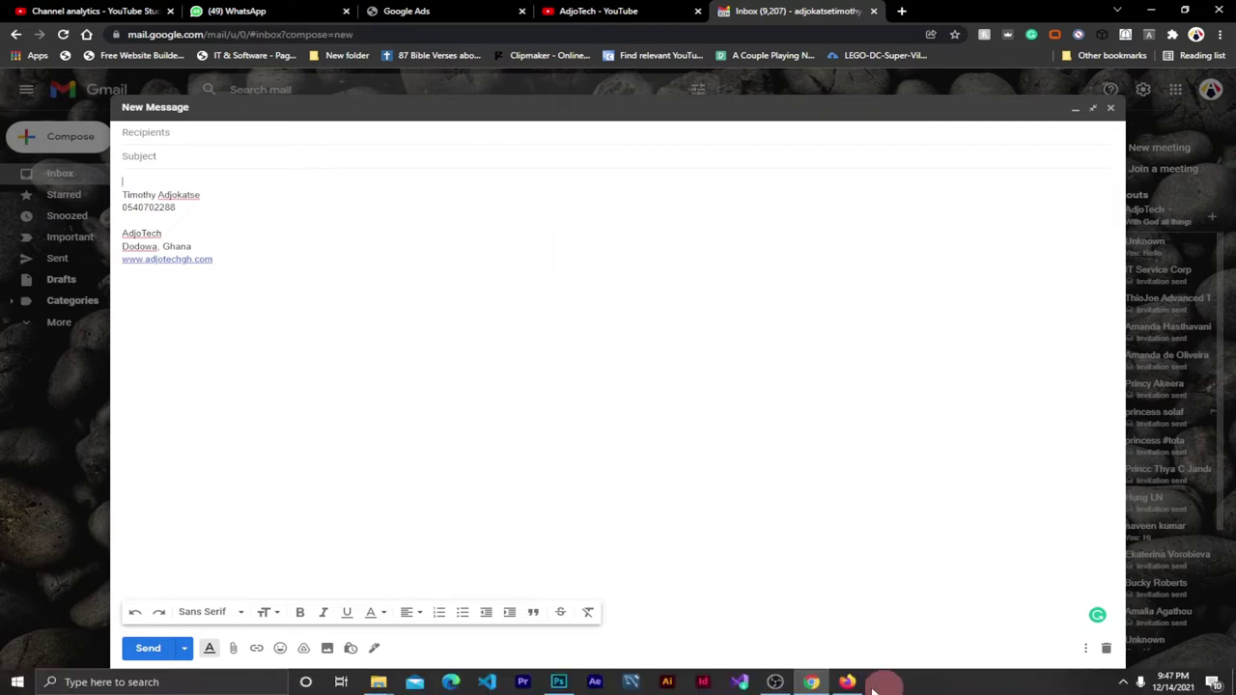
Bring up the Gmail inbox in Firefox and reopen its Quick settings panel
click(847, 681)
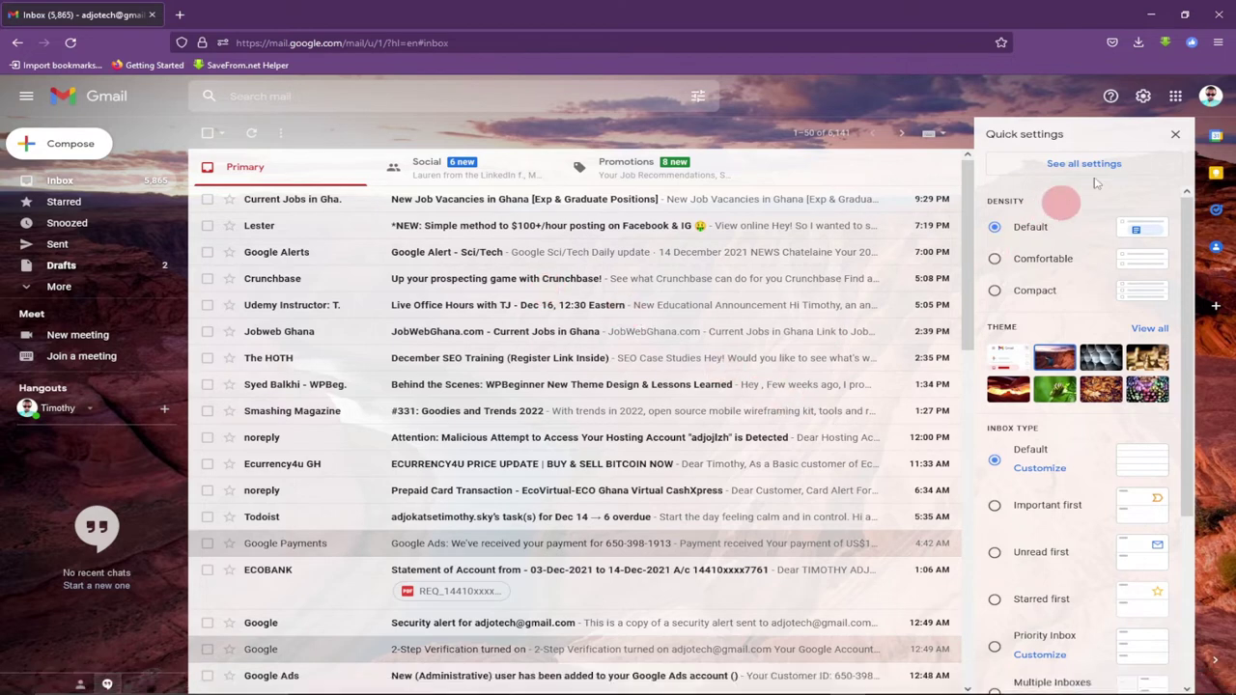
click(842, 108)
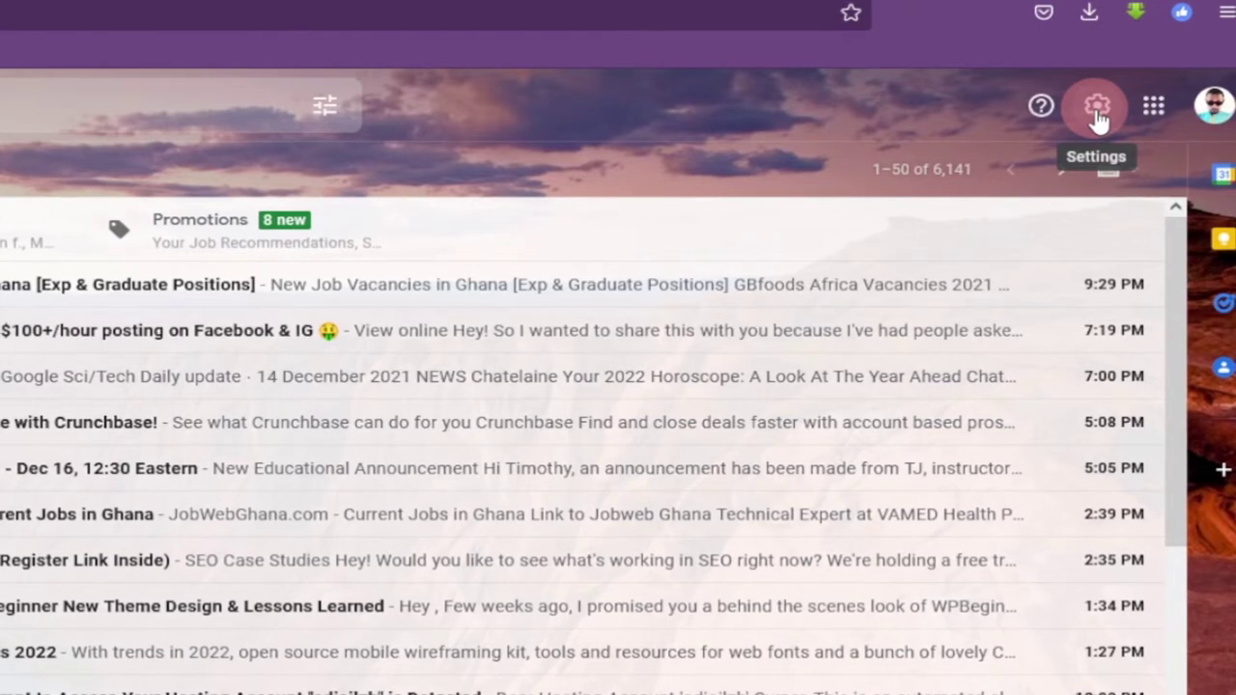
click(1096, 108)
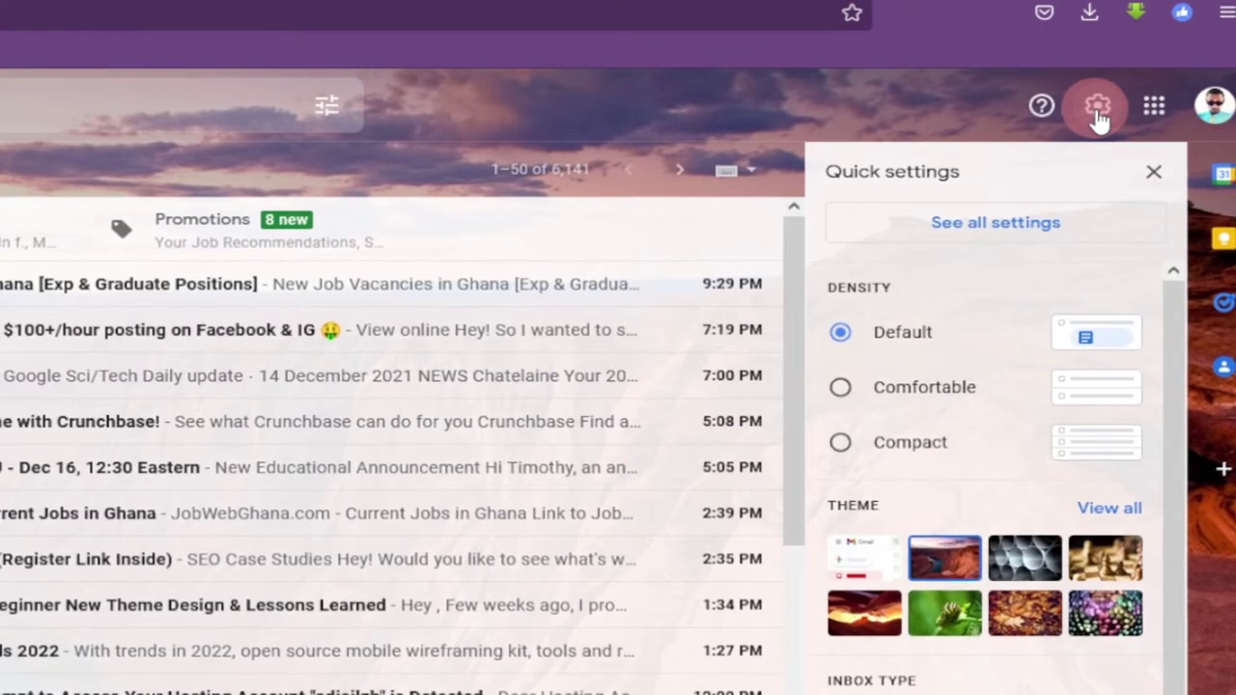
click(978, 234)
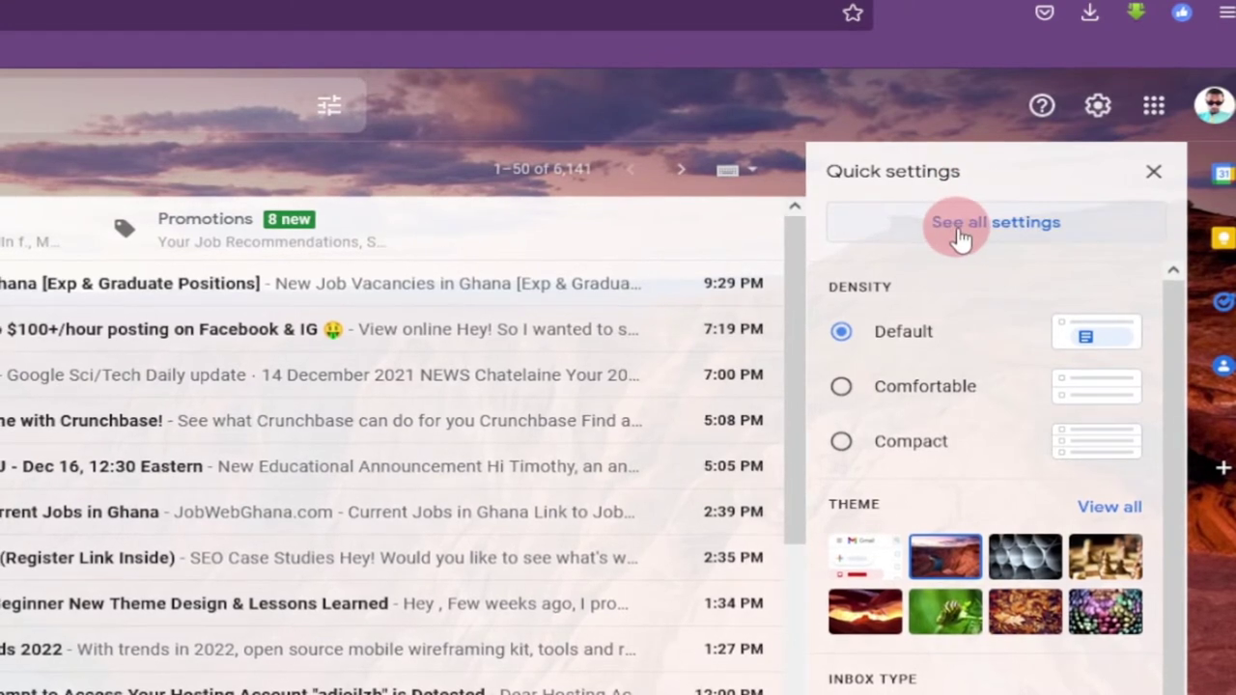
Open the full Gmail settings and scroll the General tab to the empty Signature section
click(1007, 229)
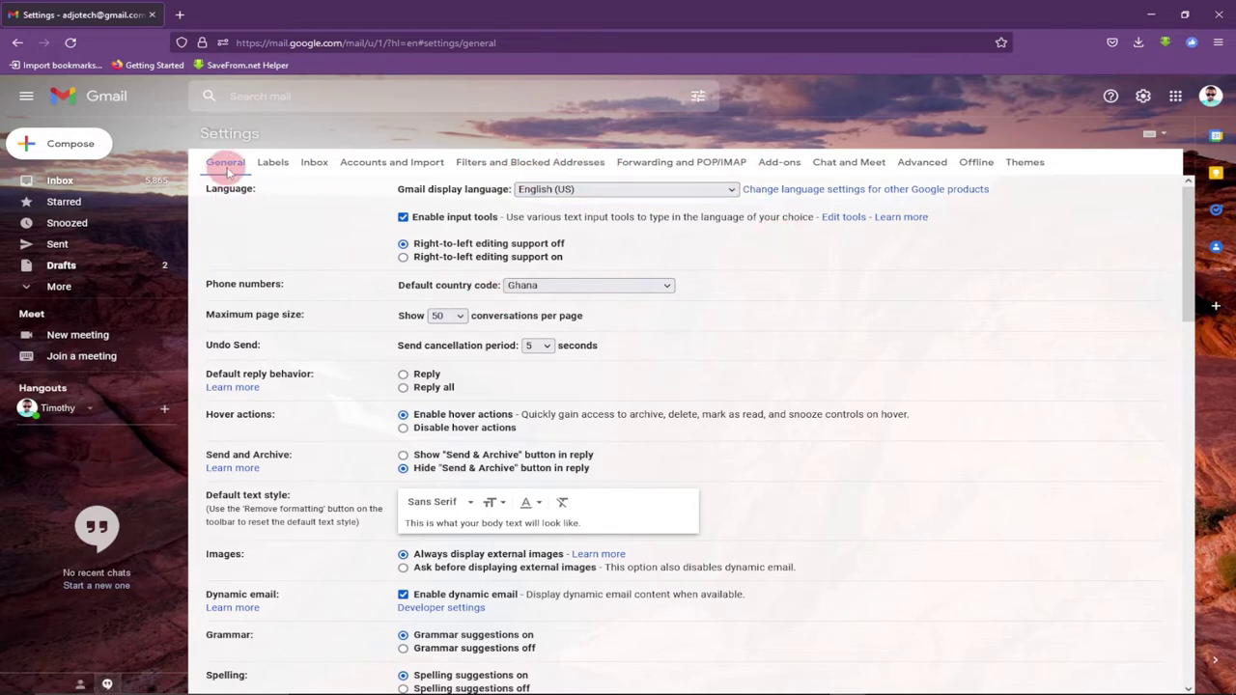
scroll(381, 236, down, 10)
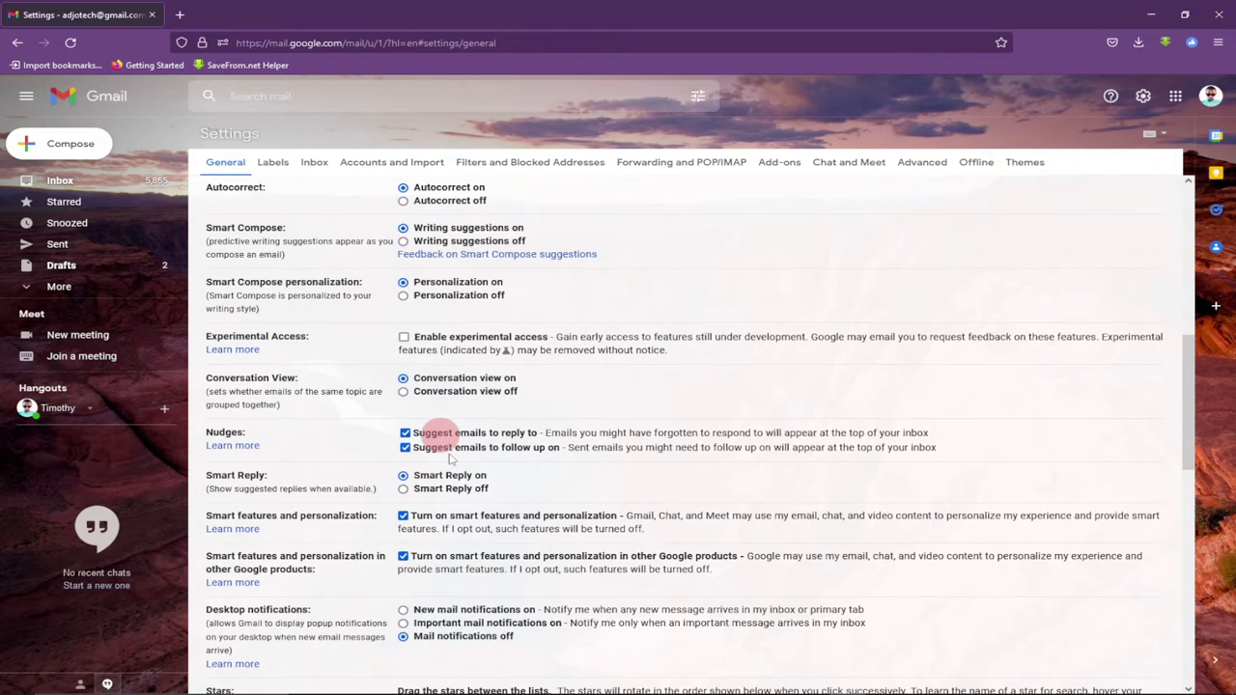
scroll(451, 464, down, 7)
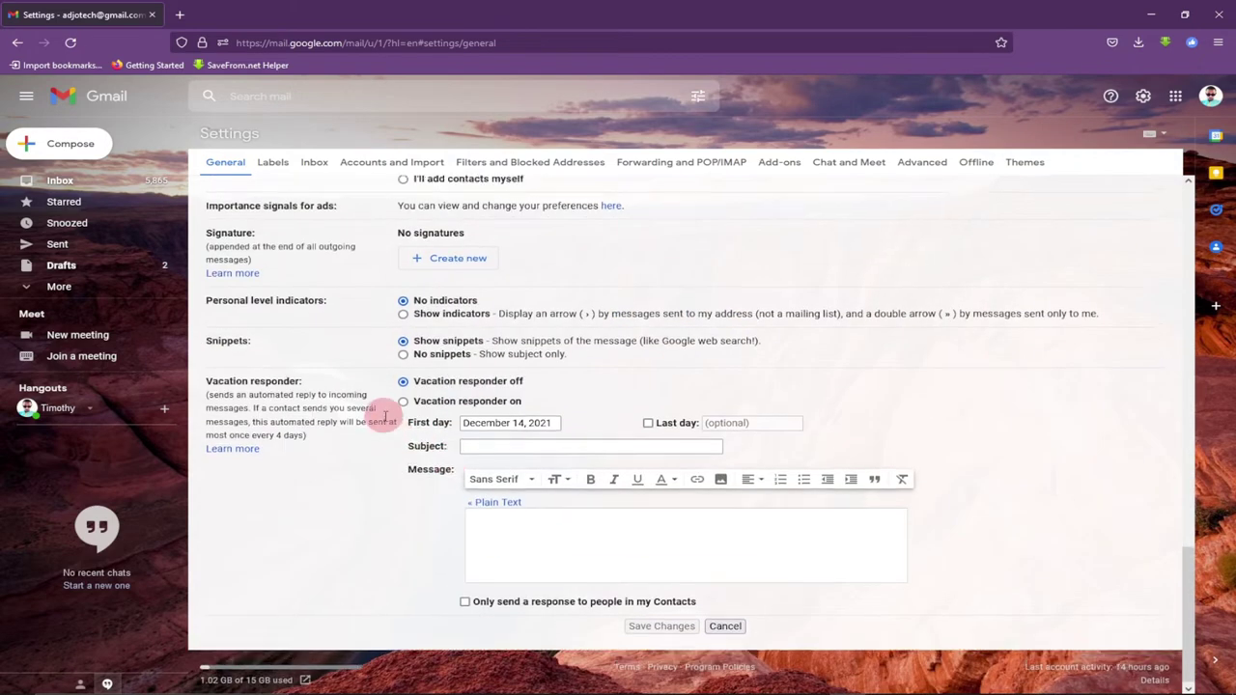
scroll(441, 389, up, 2)
scroll(384, 420, up, 2)
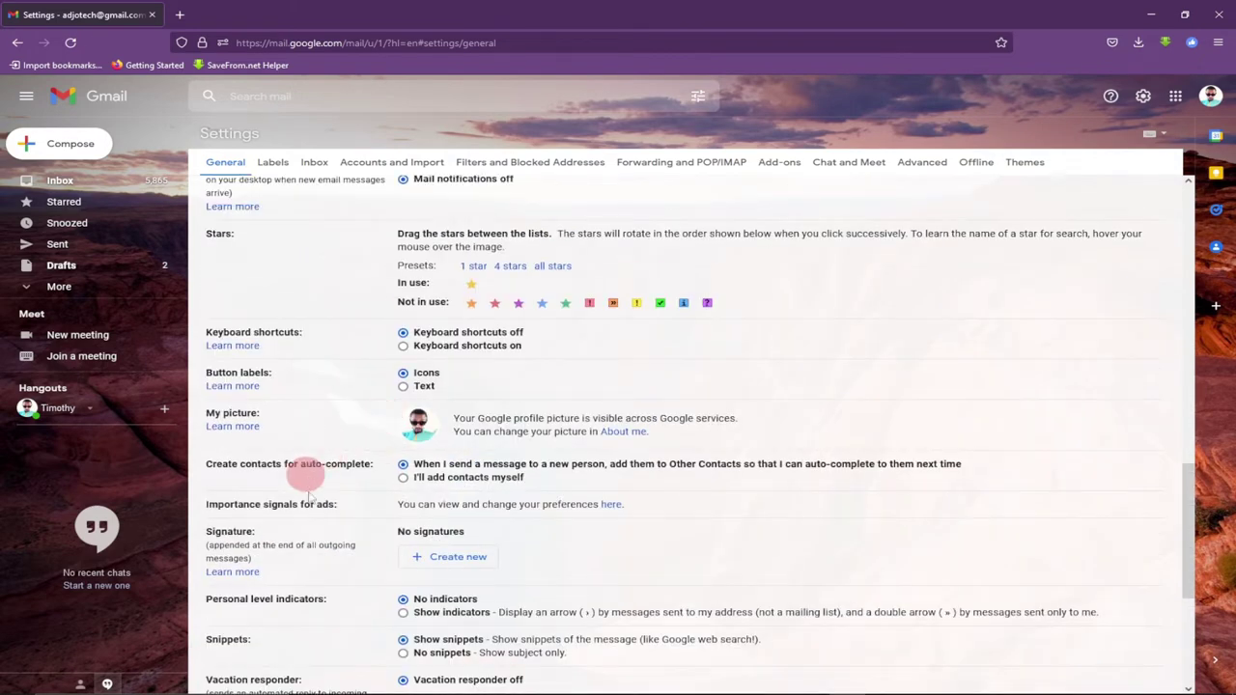
scroll(232, 540, down, 3)
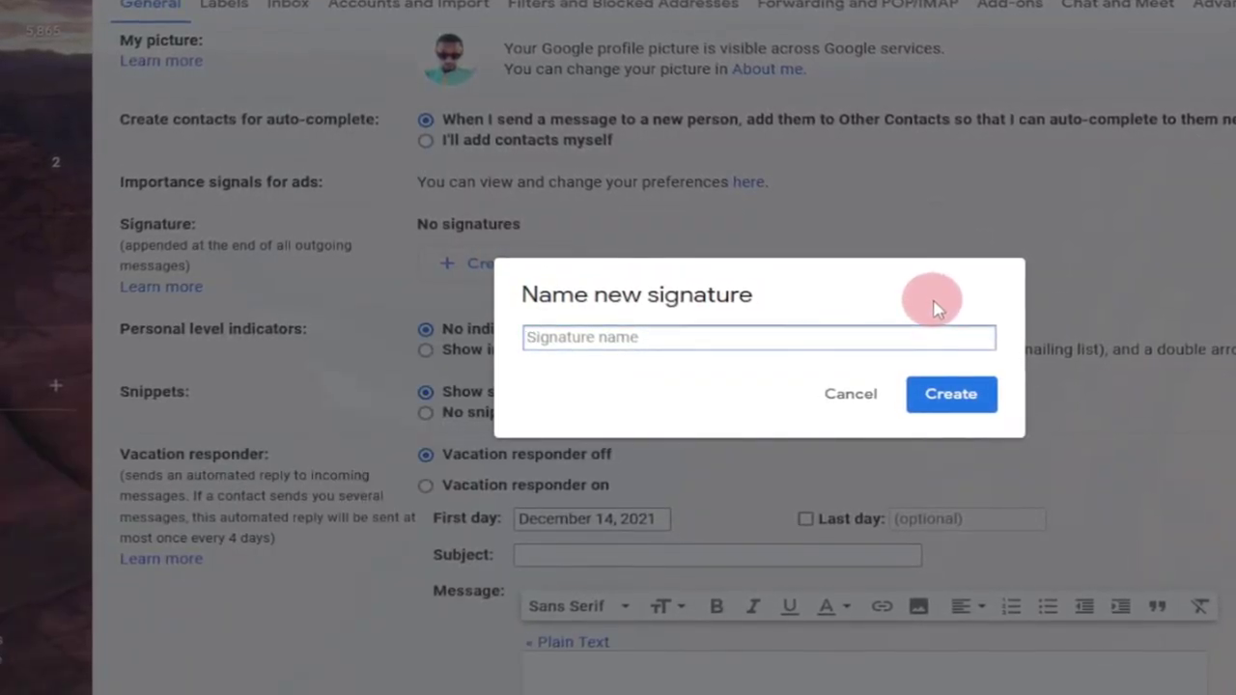
Create a signature named Personal and type the owner's name and AdjoTech lines
text(Personal)
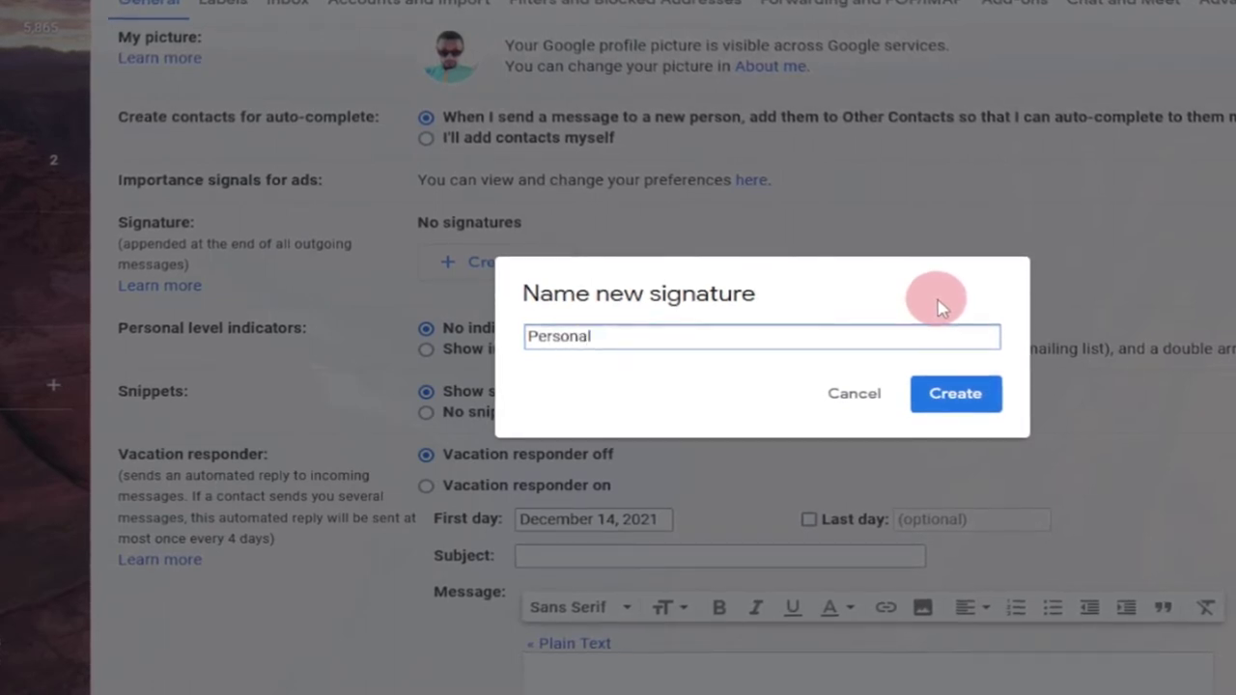
click(961, 404)
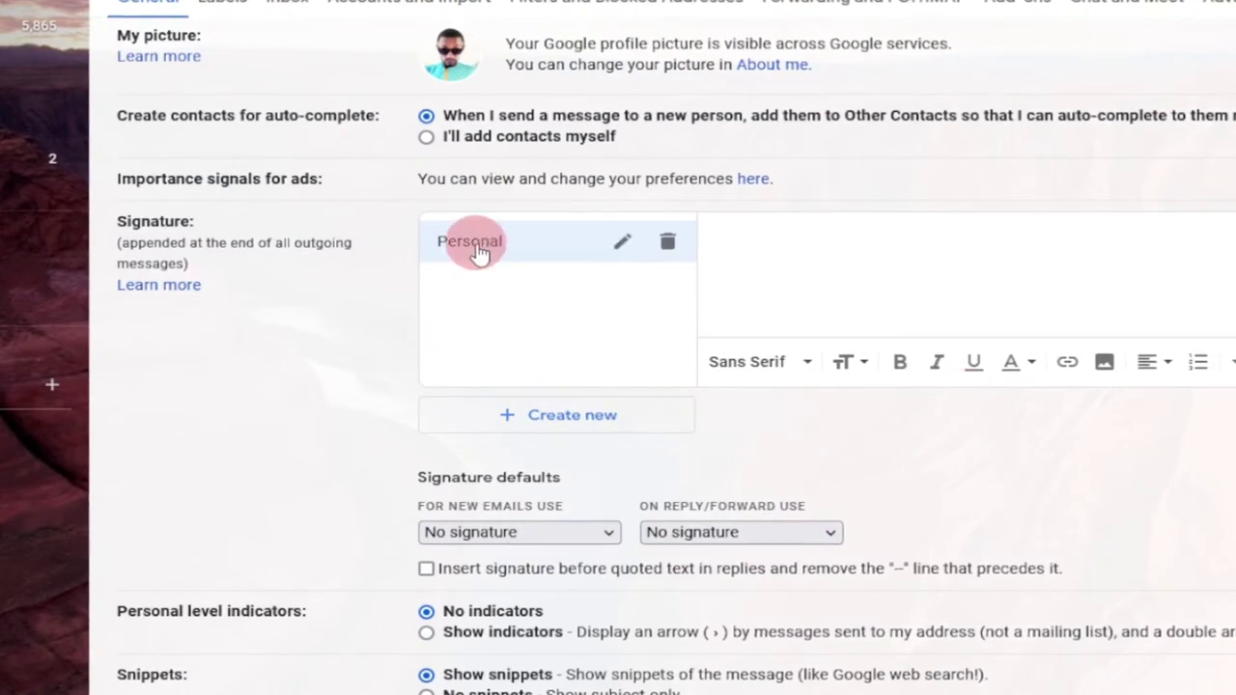
click(758, 237)
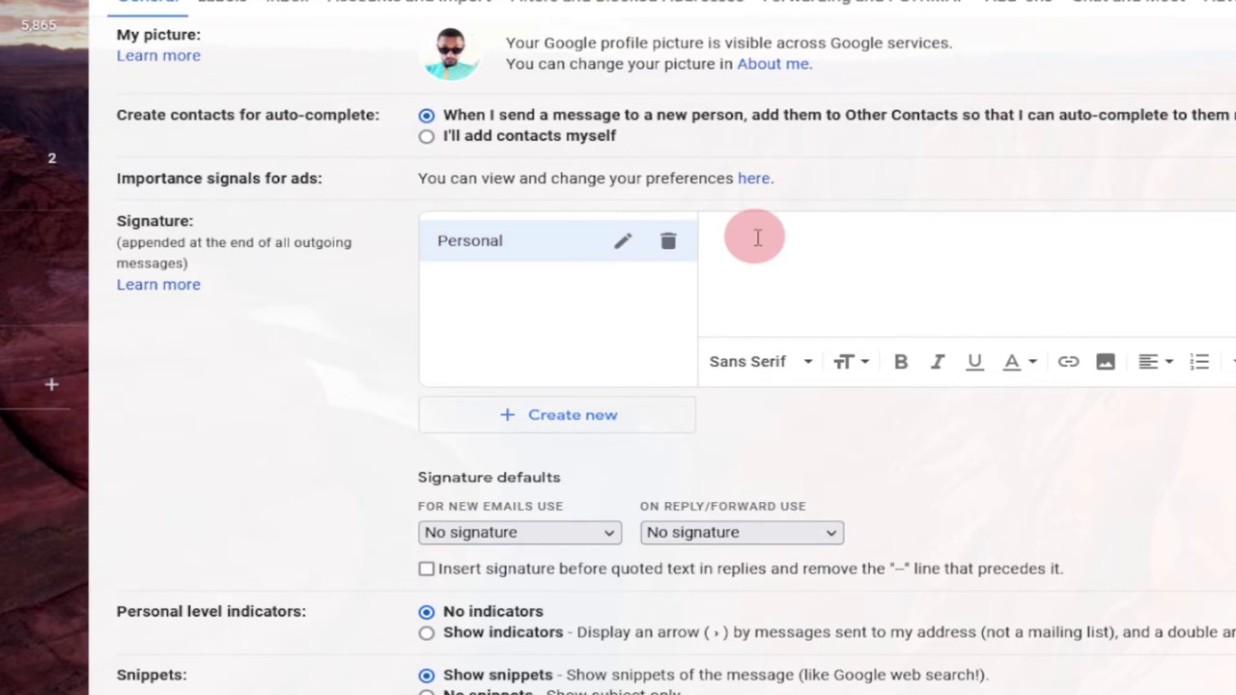
text(Timothy)
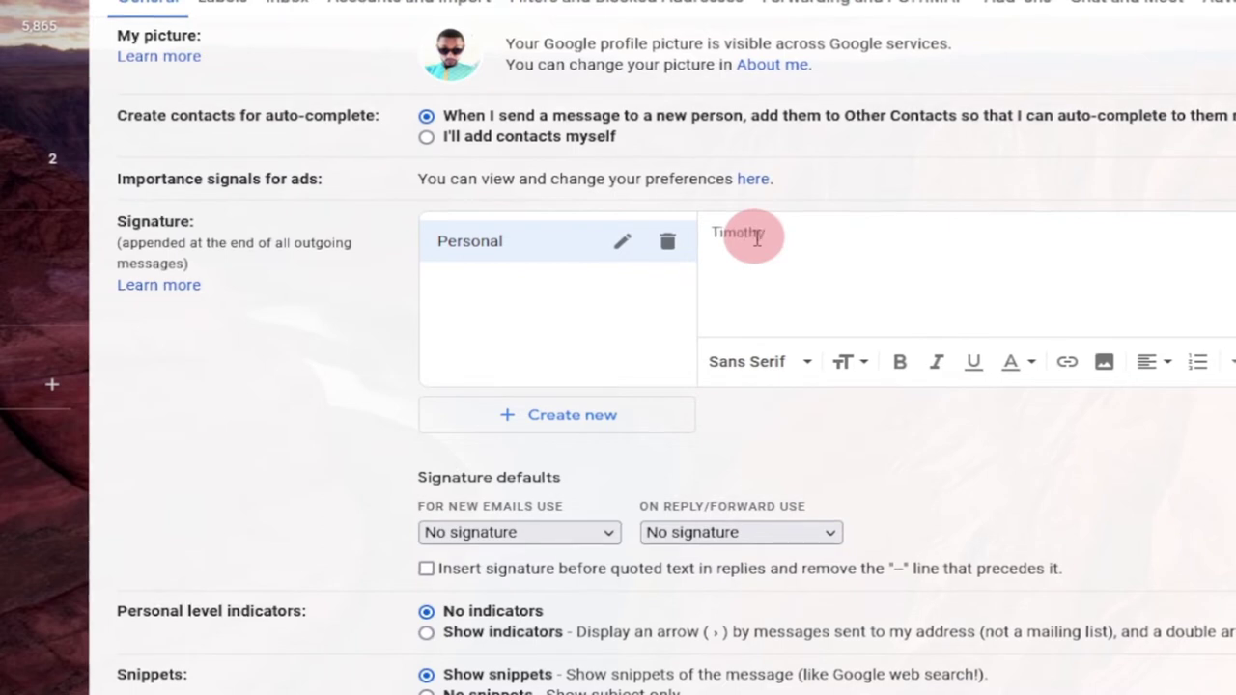
key(Return)
text(Ad)
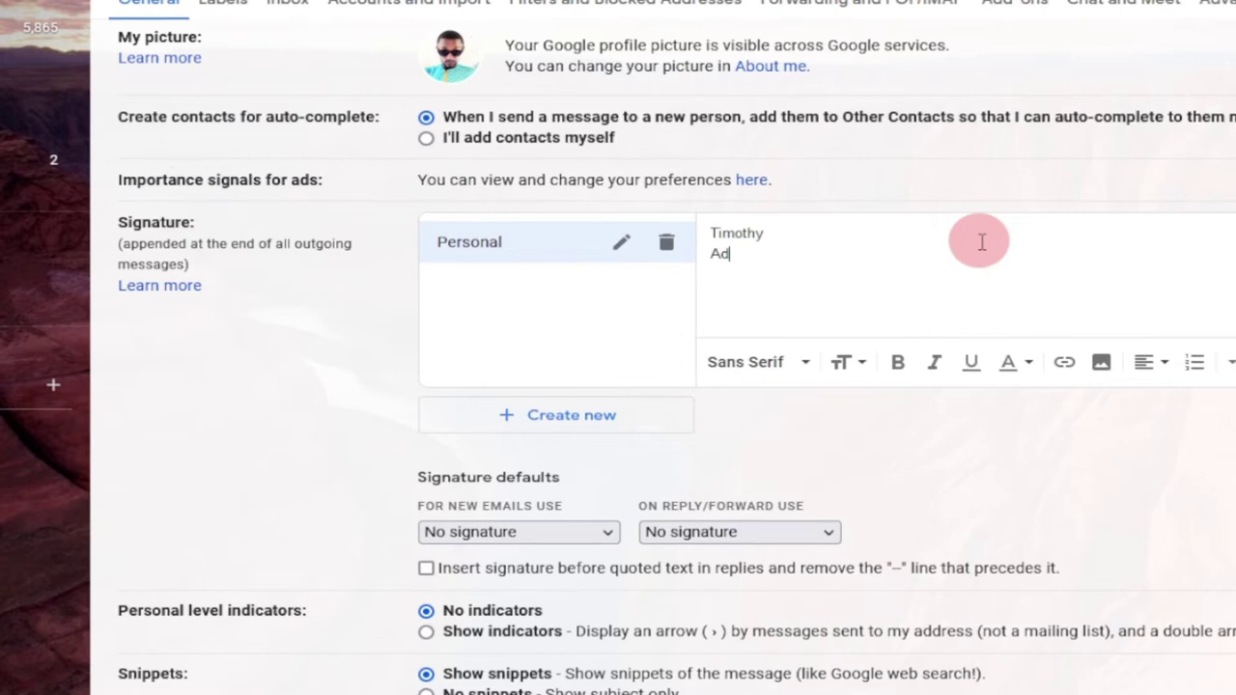
text(joTech)
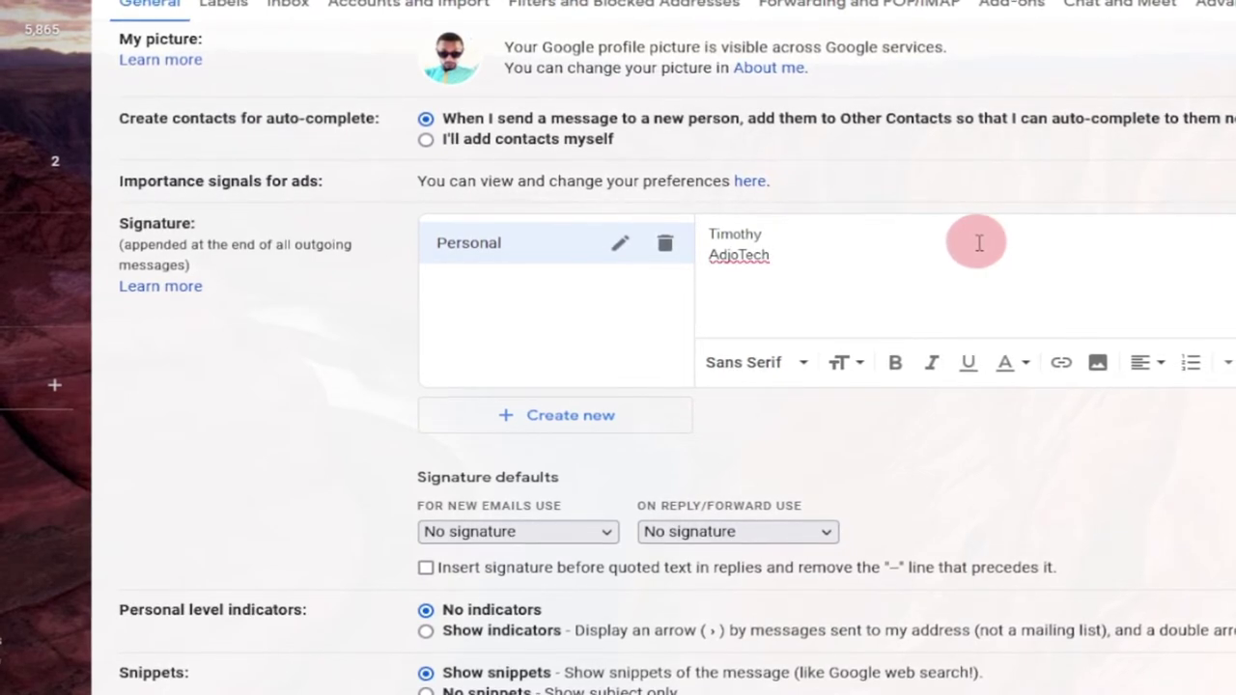
key(Return)
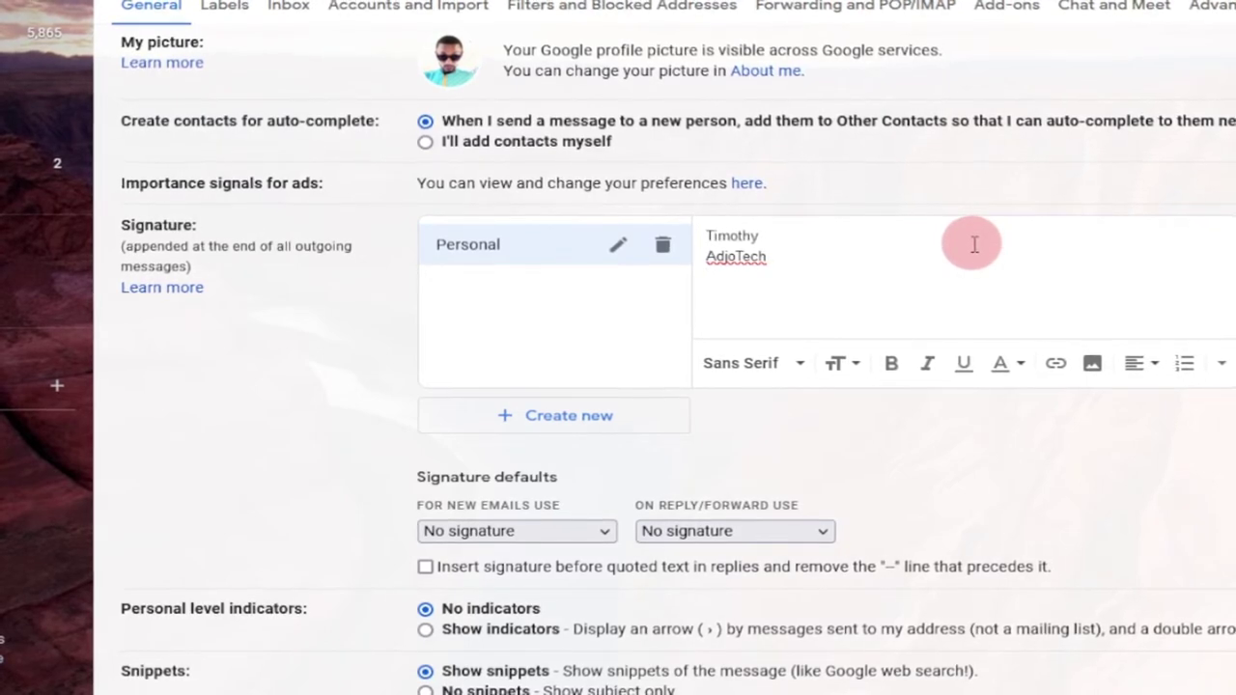
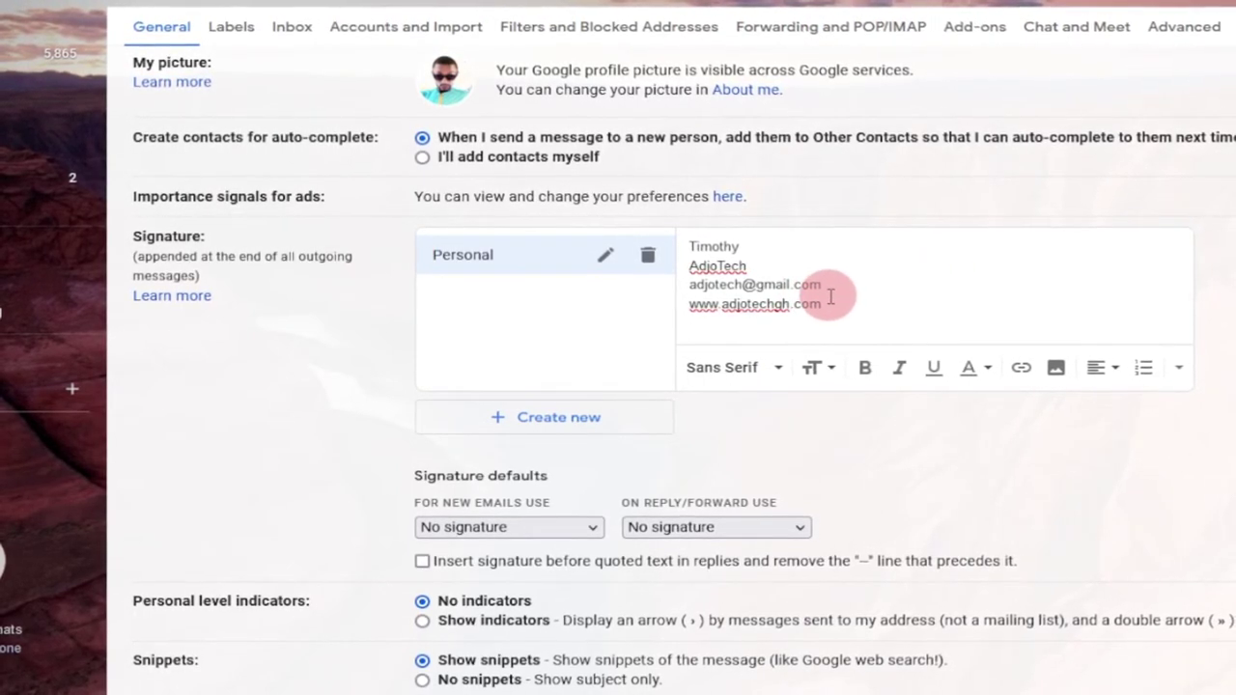
Add the e-mail and website lines, link the website address, and save the changes
drag(836, 302, 654, 295)
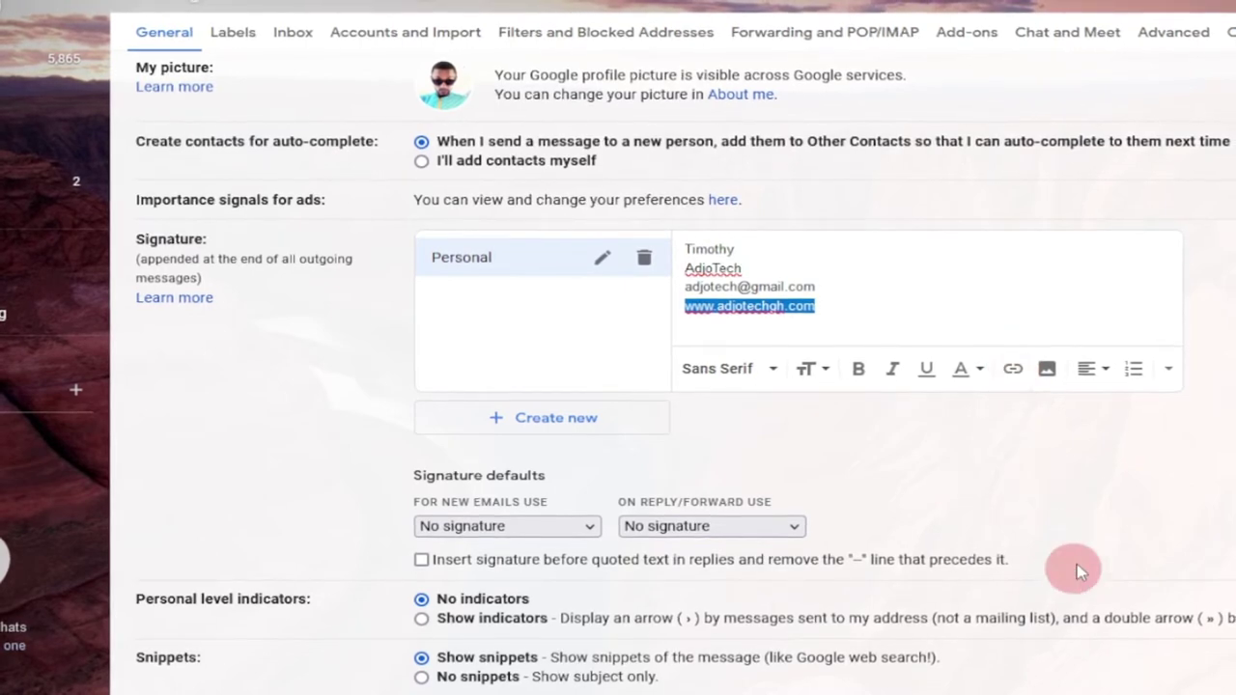
click(1010, 372)
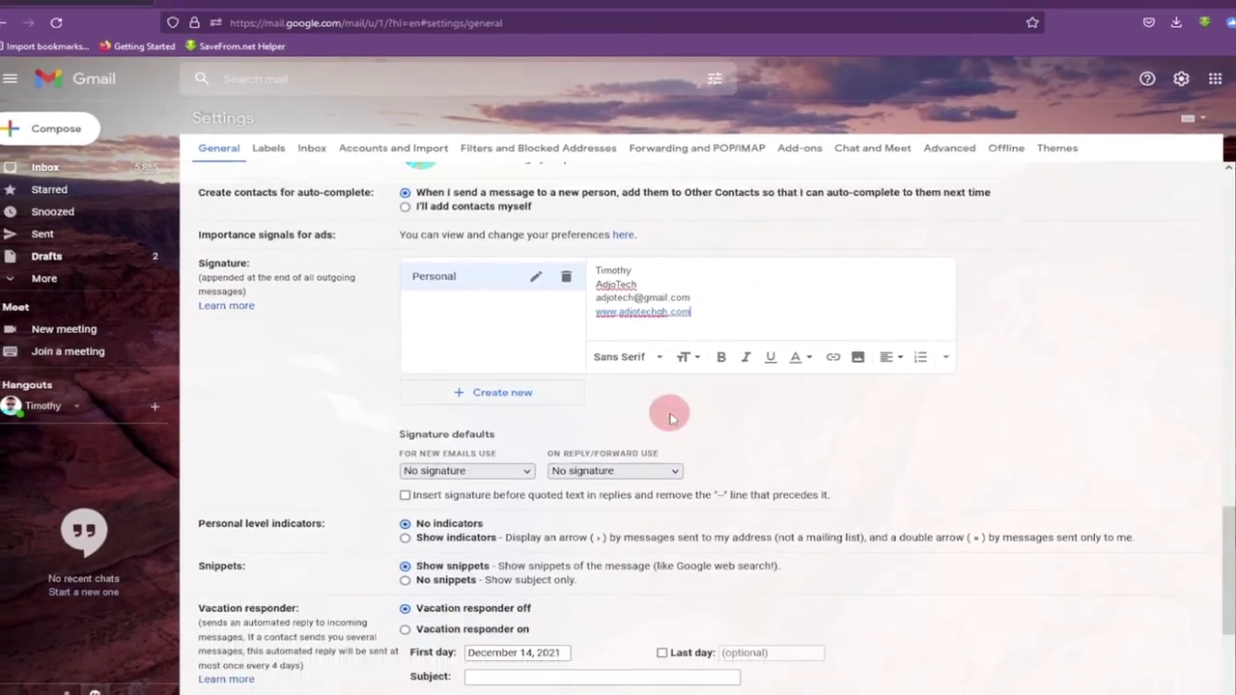
scroll(637, 521, down, 5)
click(662, 625)
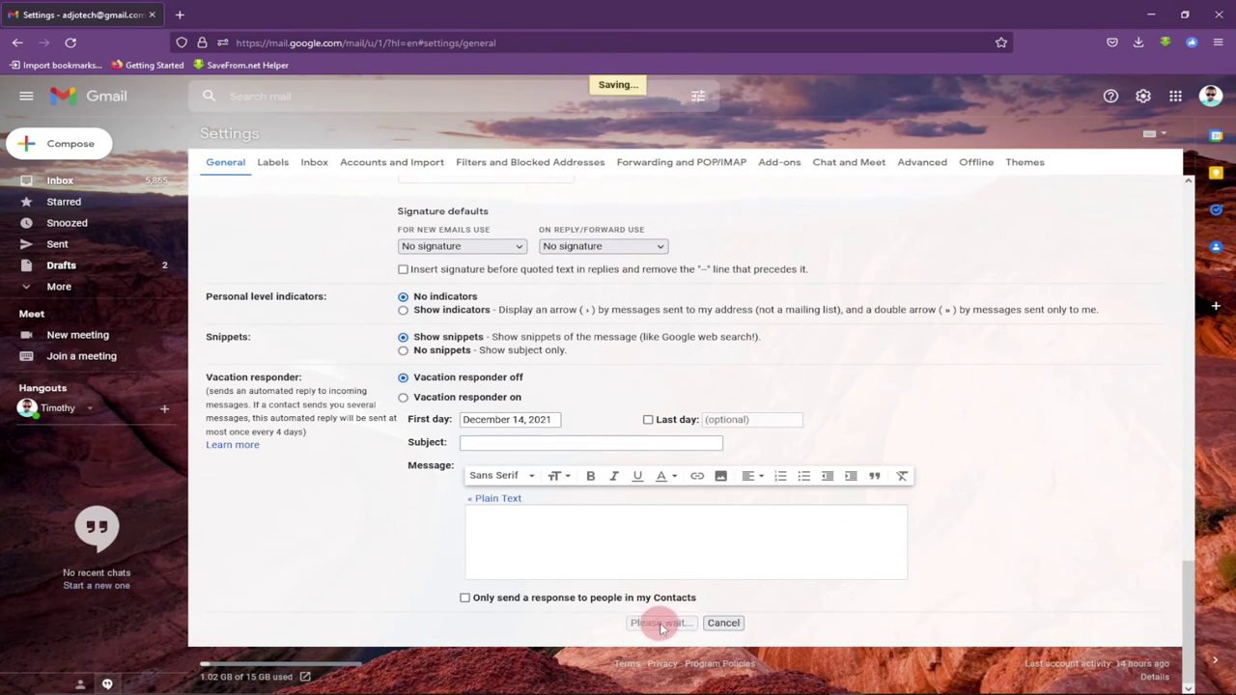
Confirm the save, then reopen the full settings at the Signature section
click(702, 556)
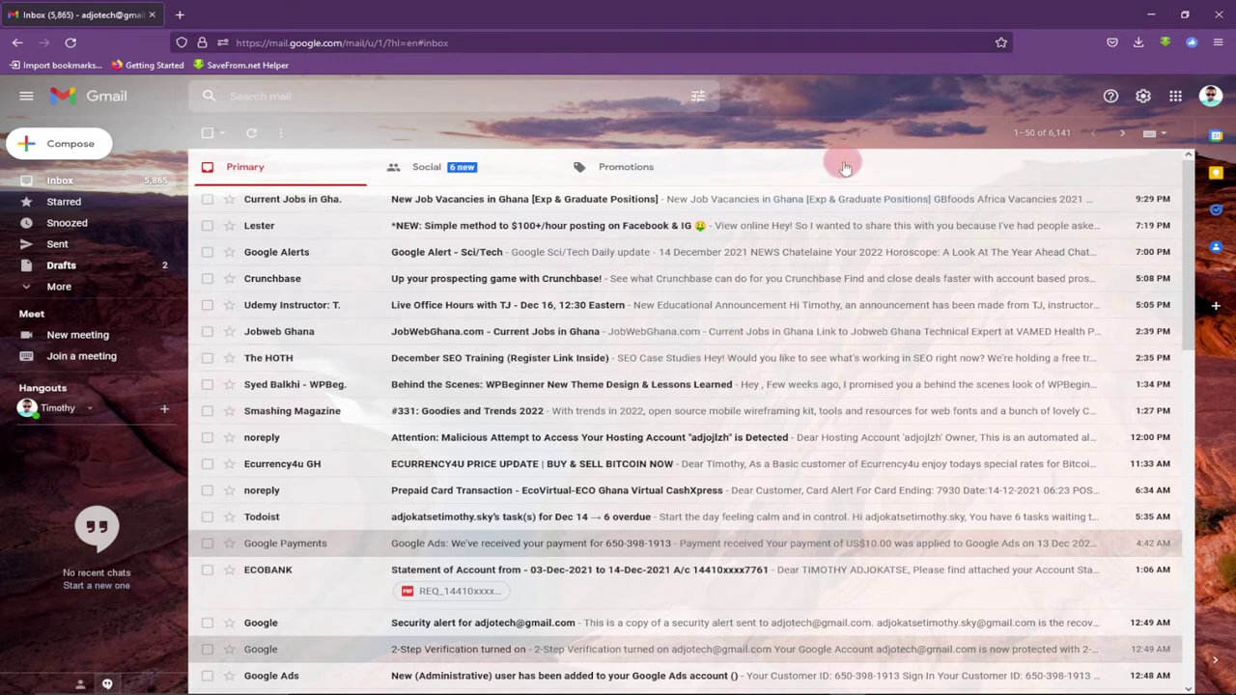
click(1143, 98)
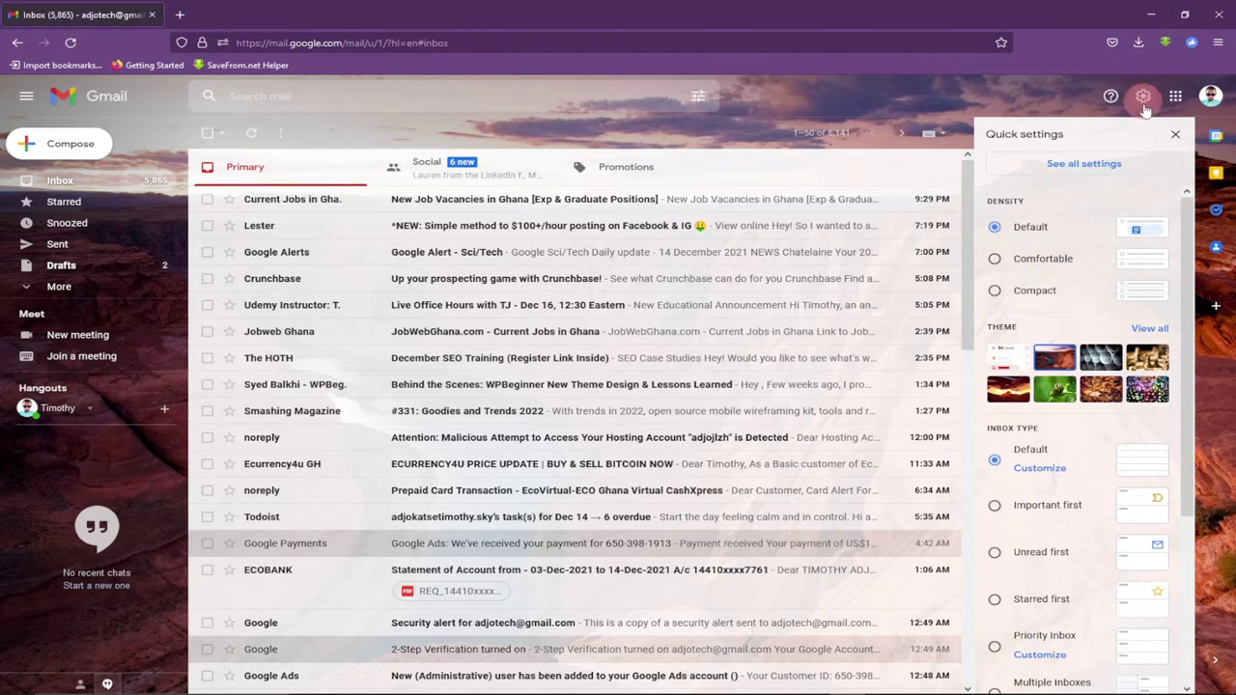
click(1081, 166)
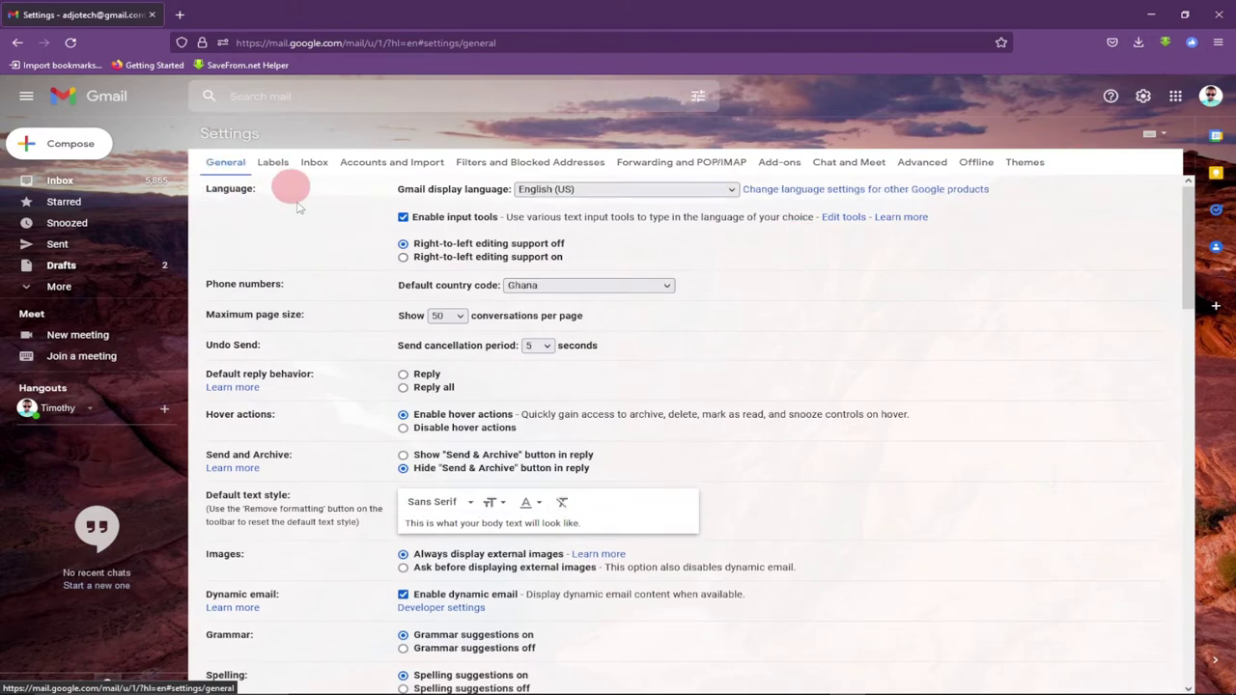
scroll(303, 235, down, 11)
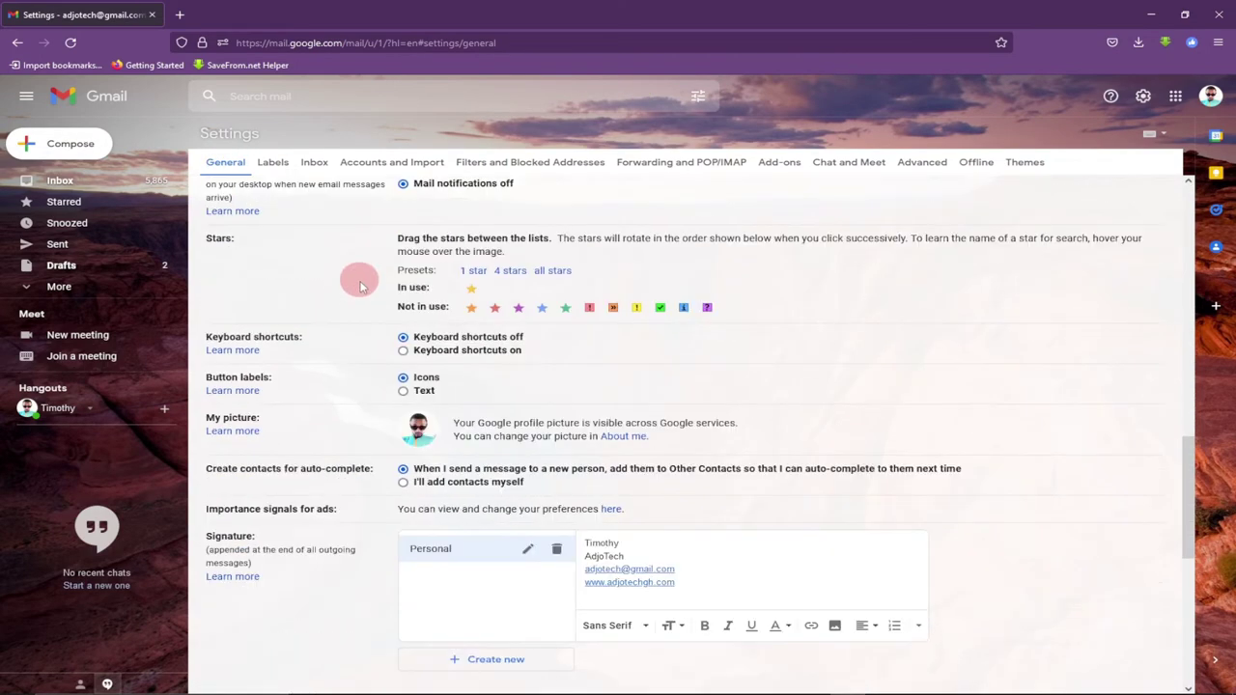
scroll(318, 371, down, 3)
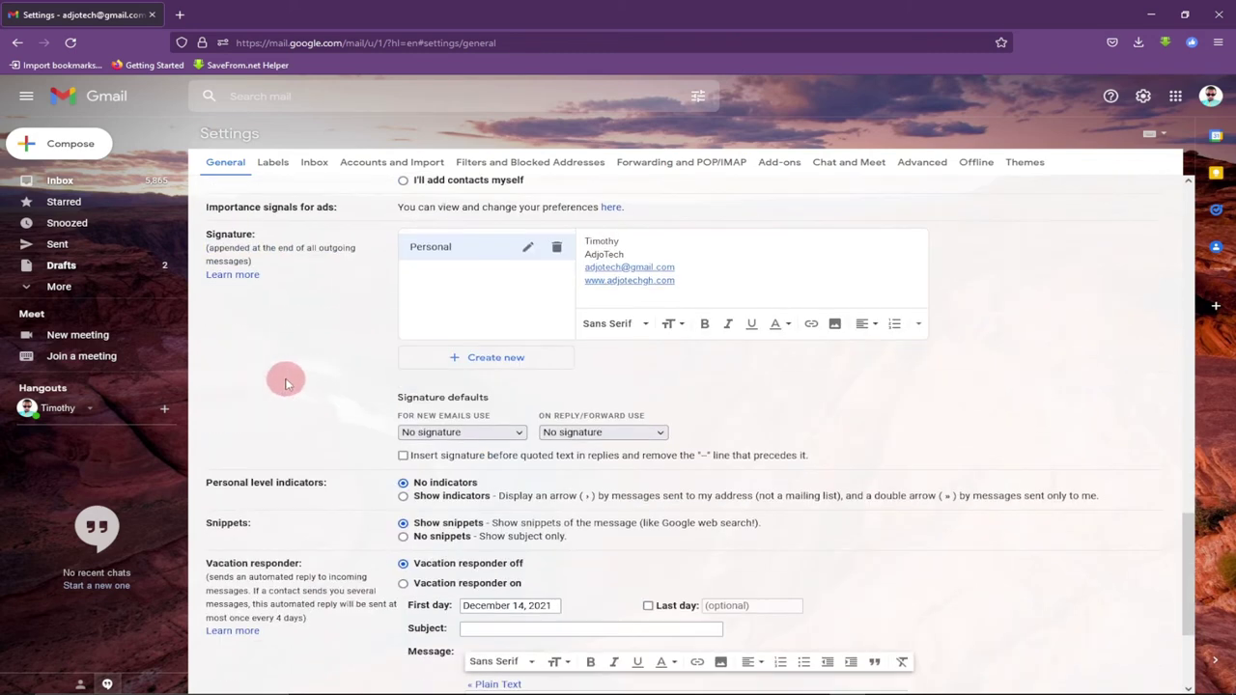
Create a new signature named business
click(496, 362)
text(business)
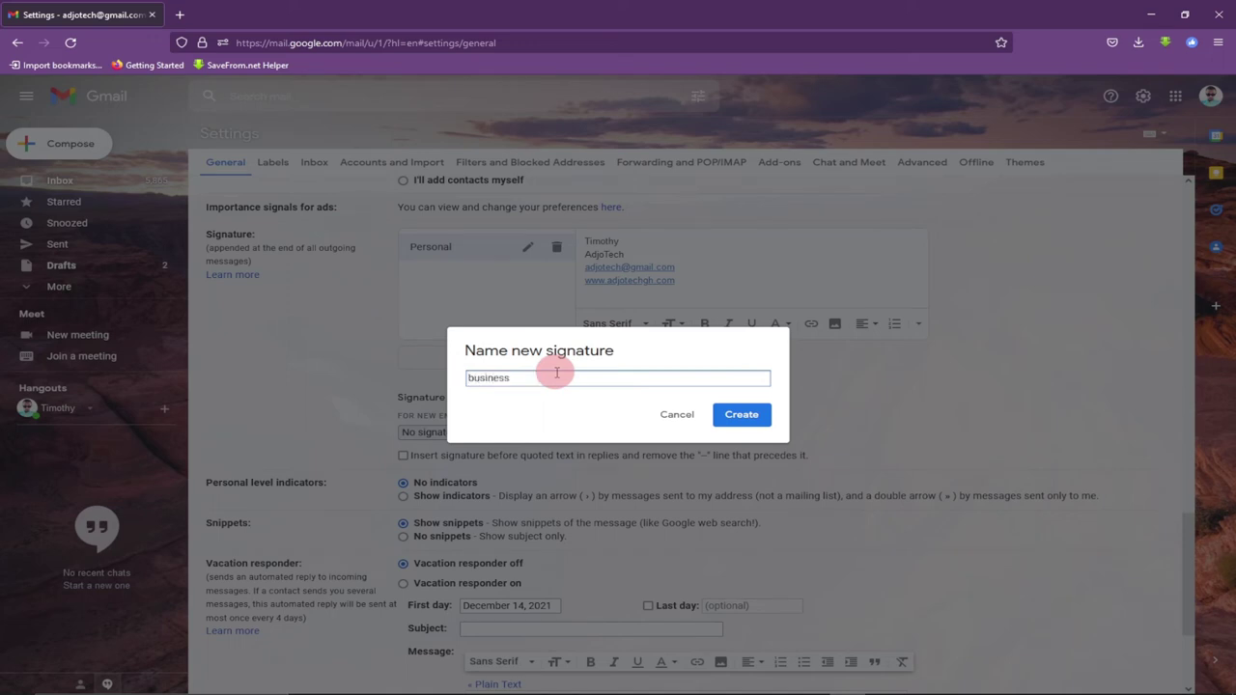
click(742, 417)
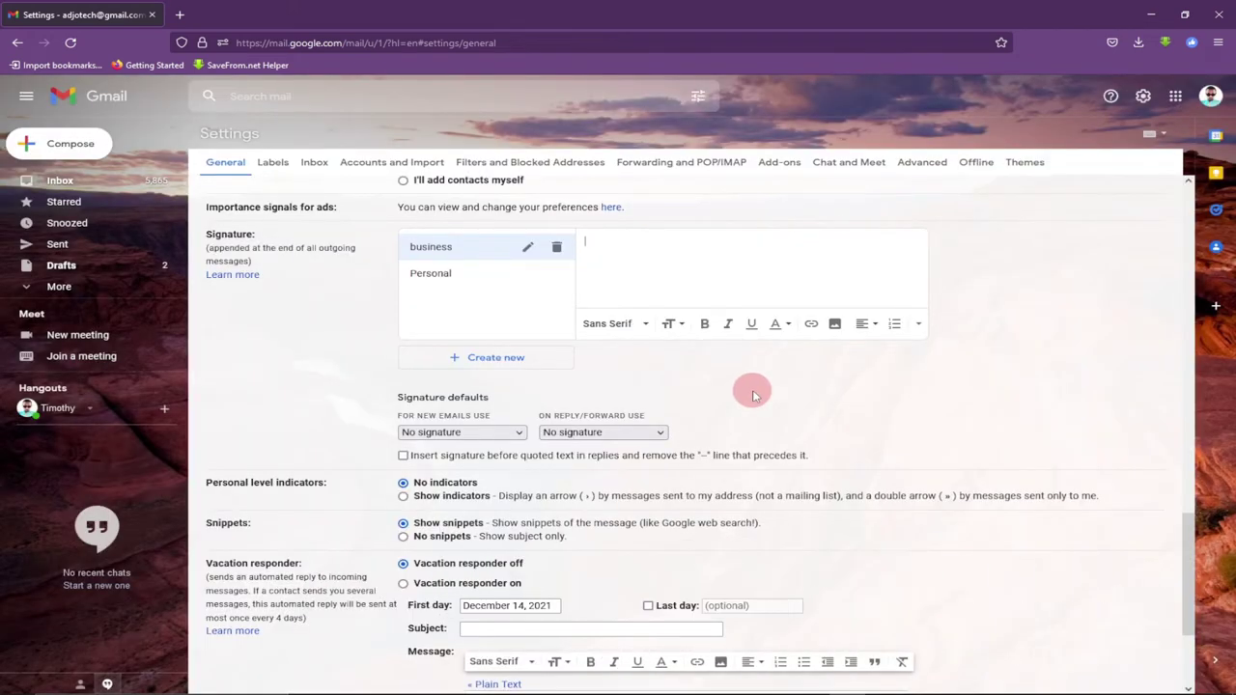
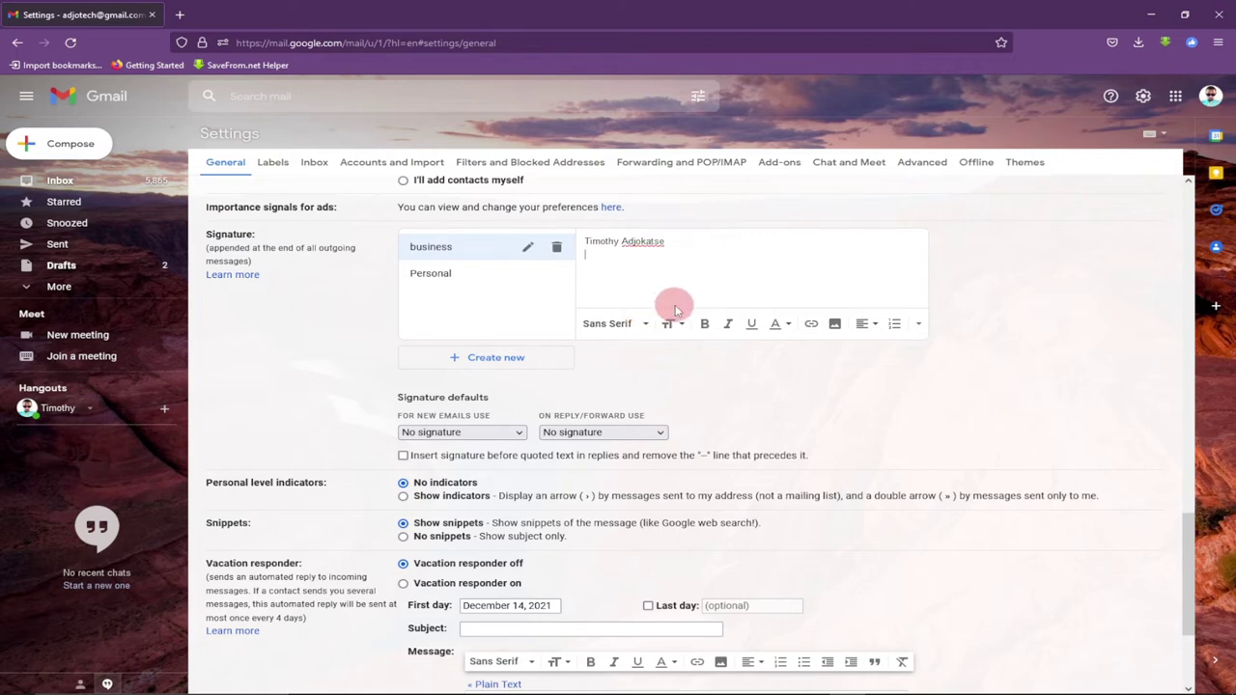
Fill the business signature with name, phone number, AdjoTech, e-mail and company website lines
key(Return)
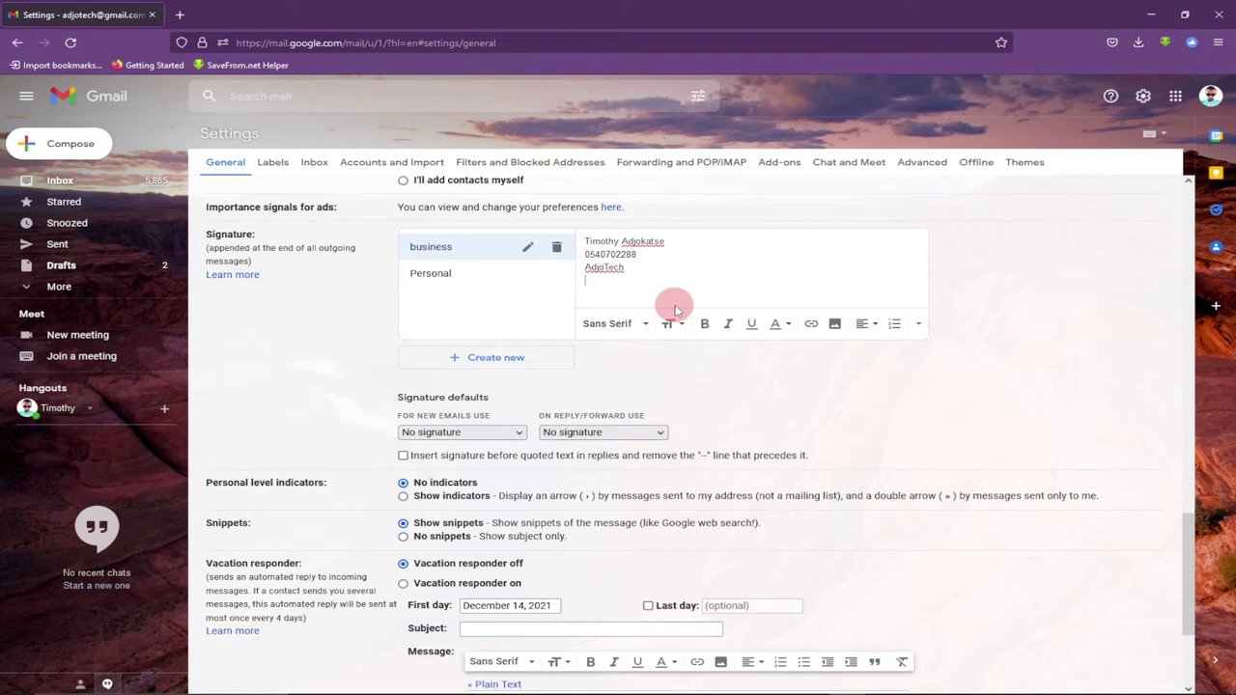
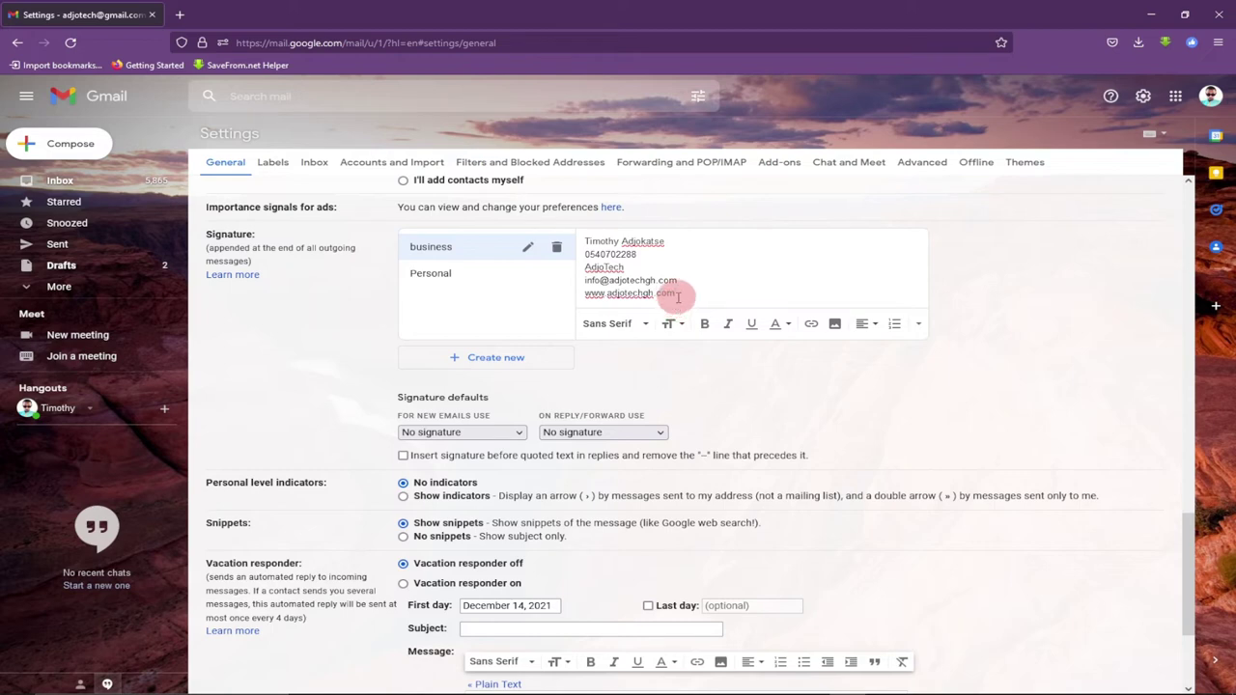
drag(675, 293, 575, 295)
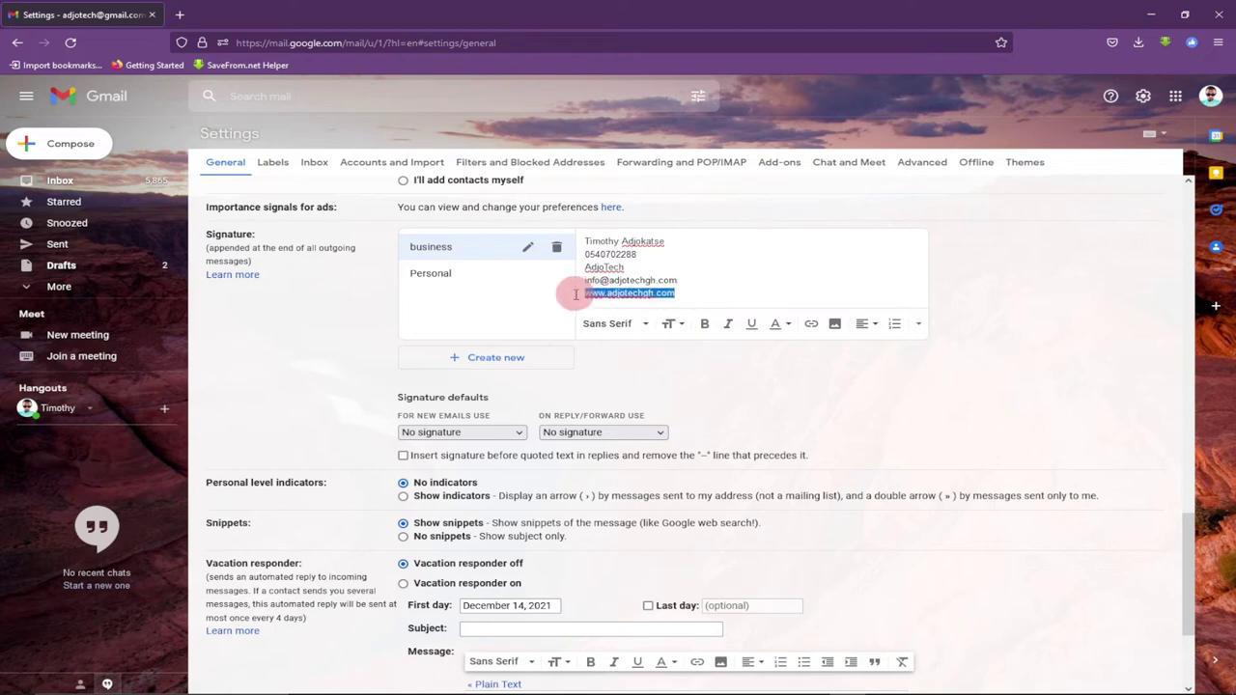
Link the business signature's website line, keep No signature for replies/forwards, and save
click(811, 323)
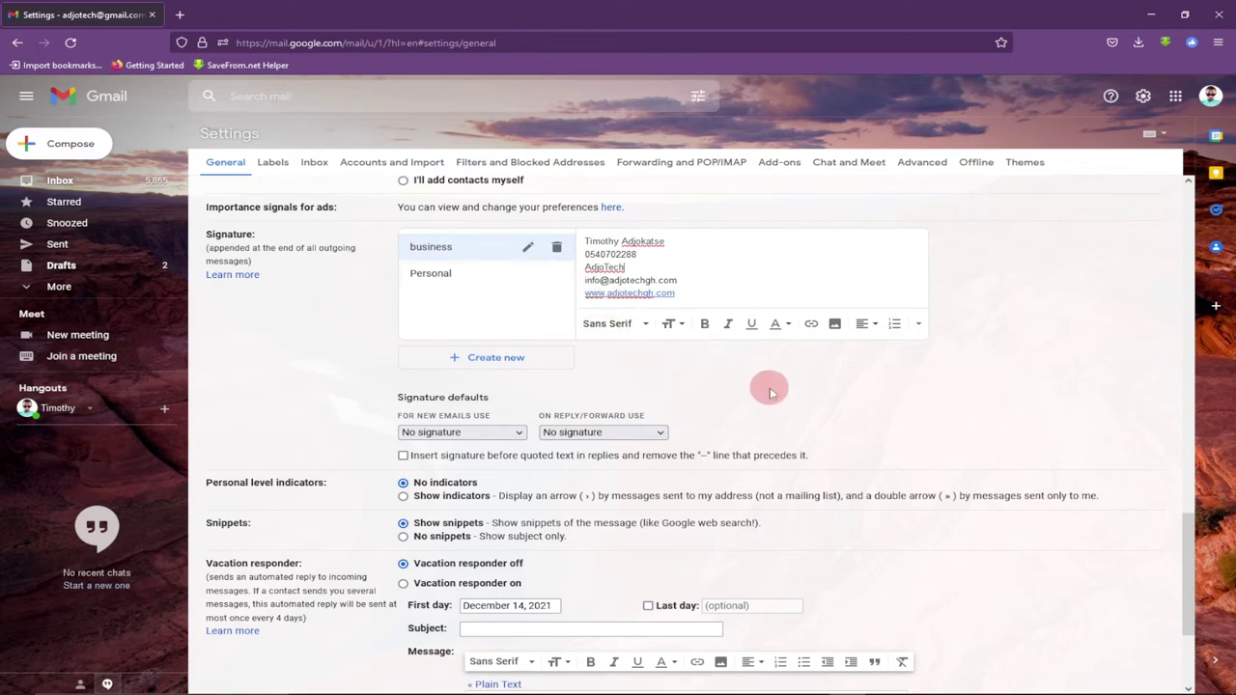
click(652, 431)
click(719, 421)
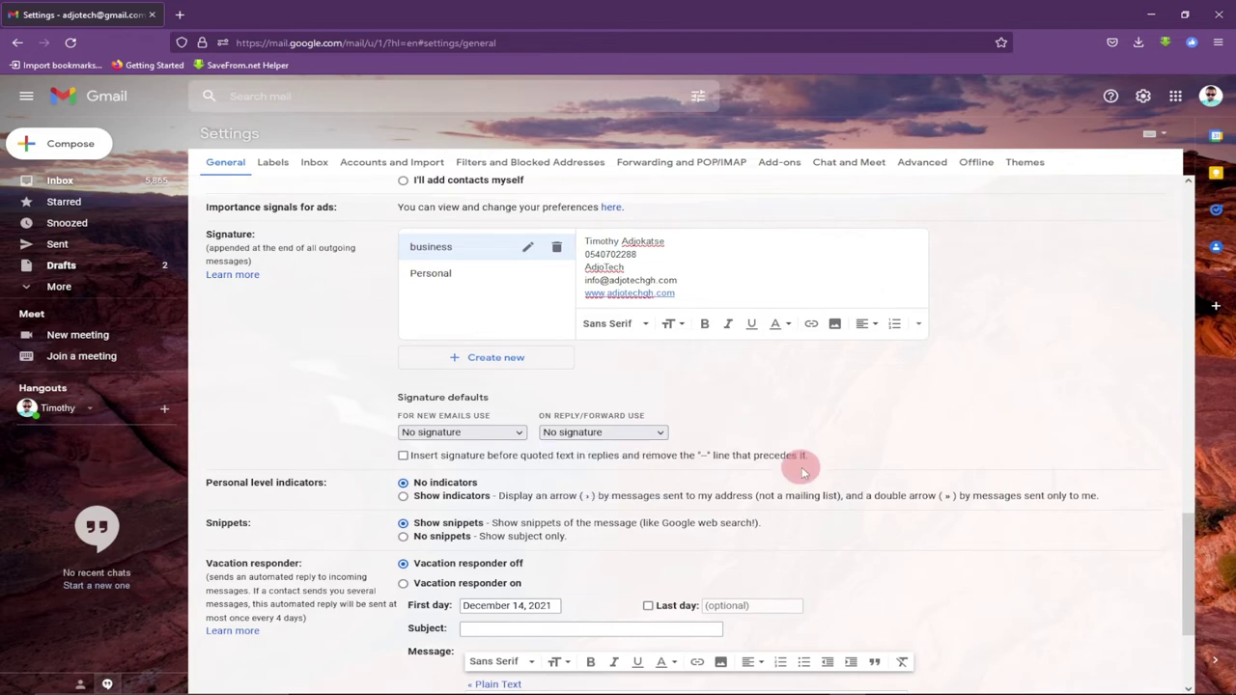
scroll(800, 461, down, 3)
click(662, 623)
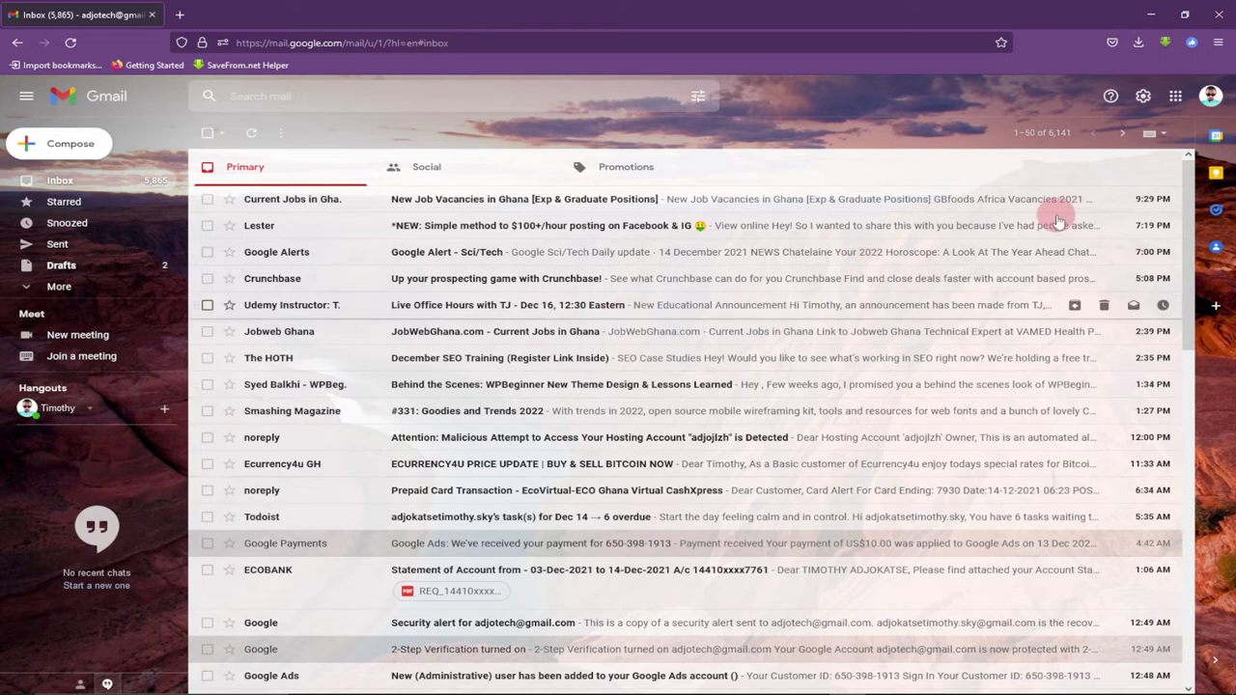
Make Personal the new-email default signature, leave replies/forwards on No signature, and save
click(1143, 98)
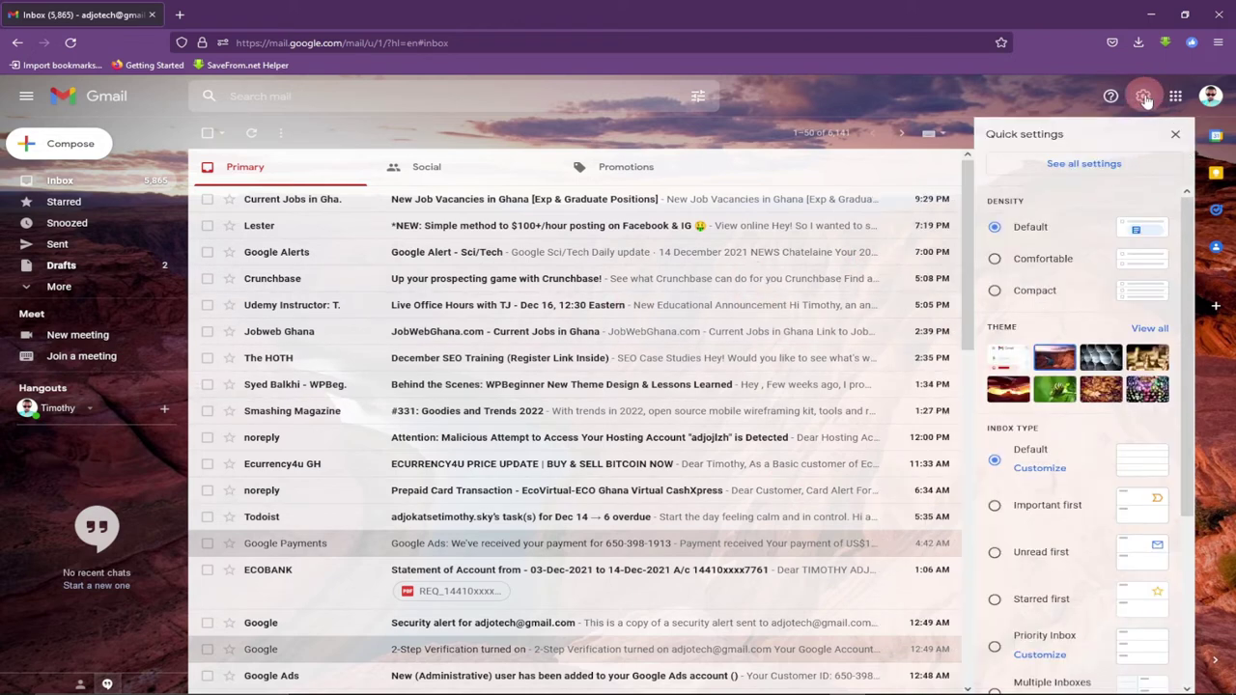
click(1074, 169)
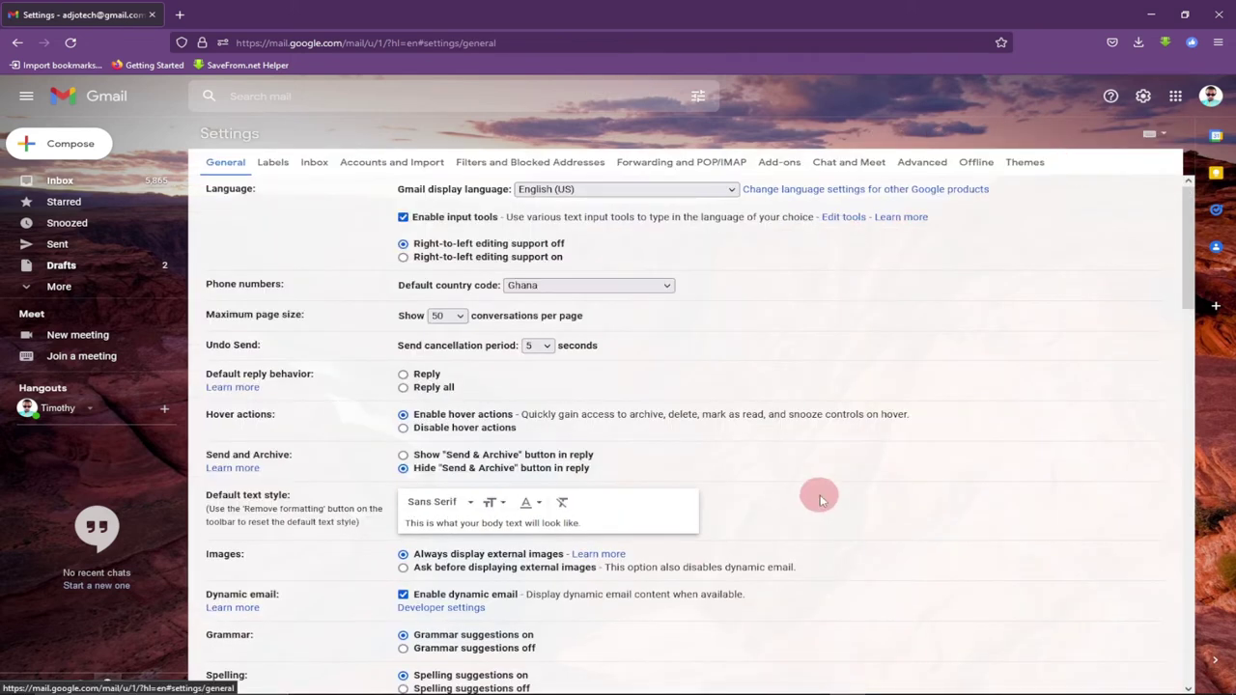
scroll(819, 494, down, 5)
scroll(826, 492, down, 8)
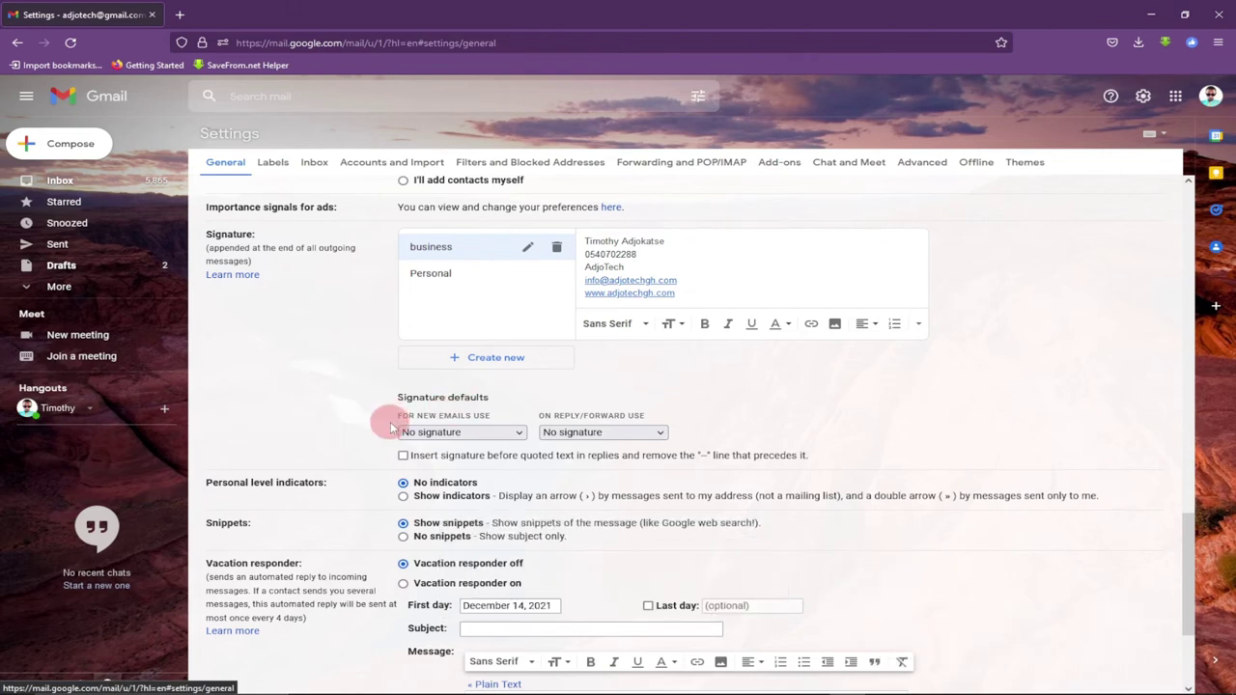
click(494, 434)
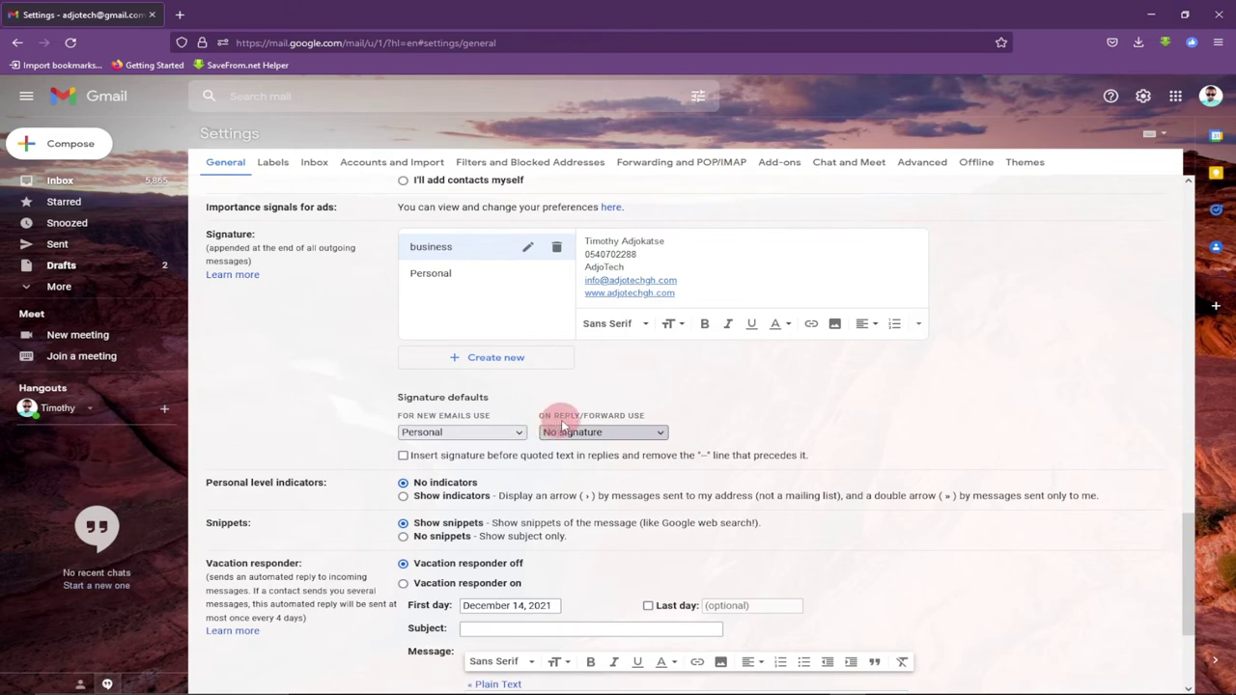
click(626, 425)
click(593, 479)
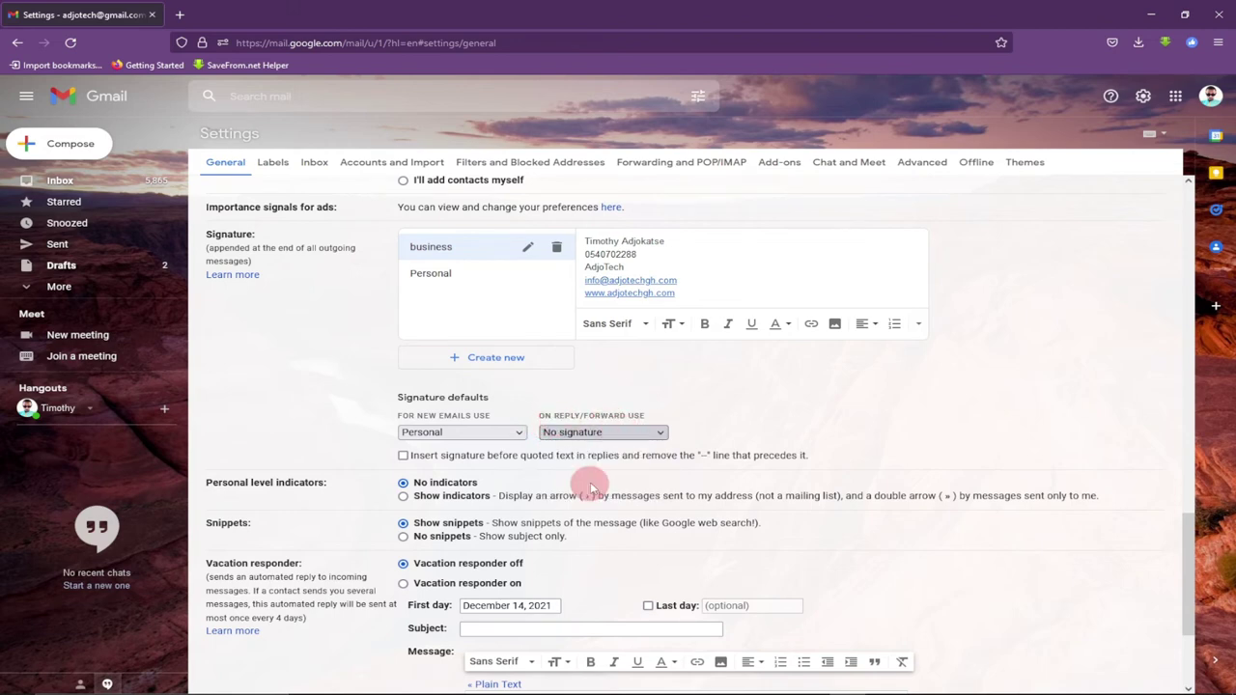
scroll(739, 419, down, 3)
click(649, 623)
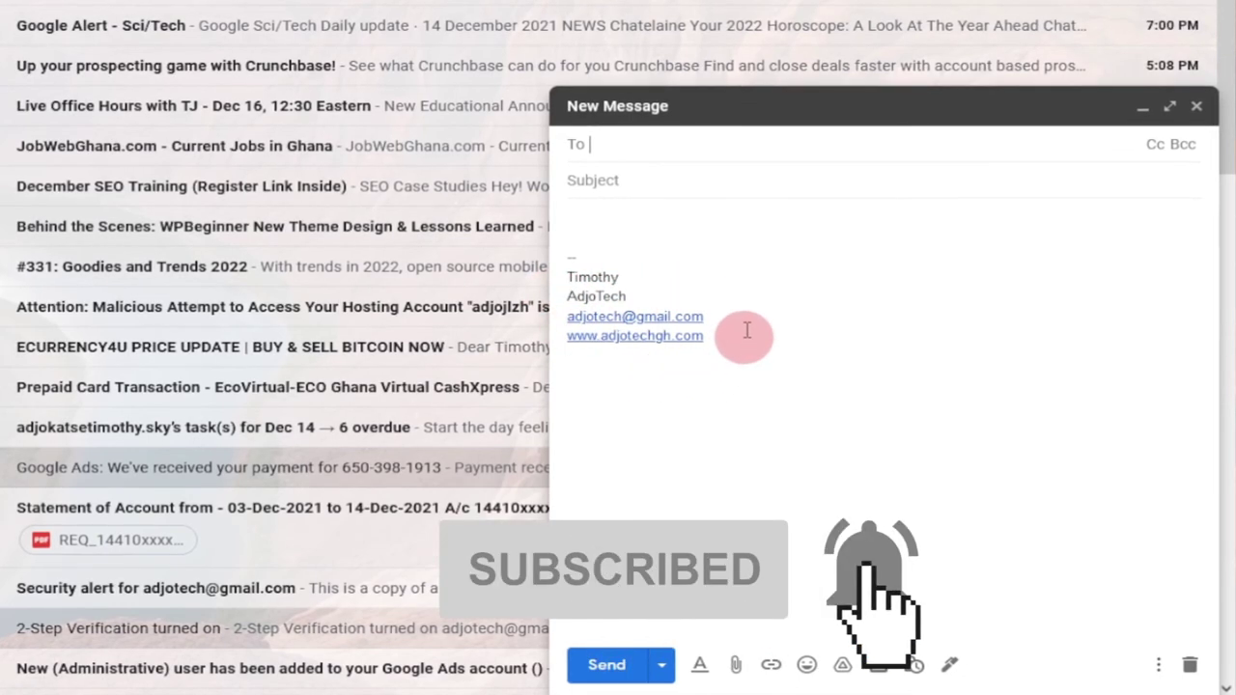
Replace the draft's Personal signature with the business signature
click(585, 217)
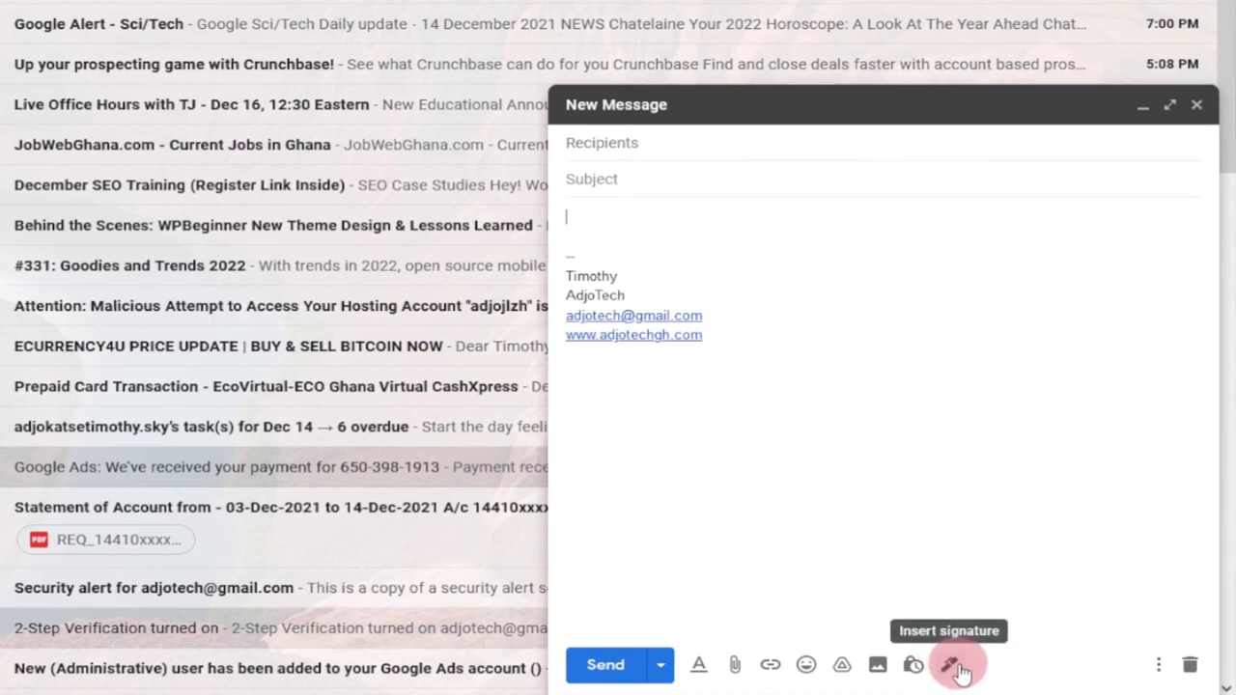
click(950, 667)
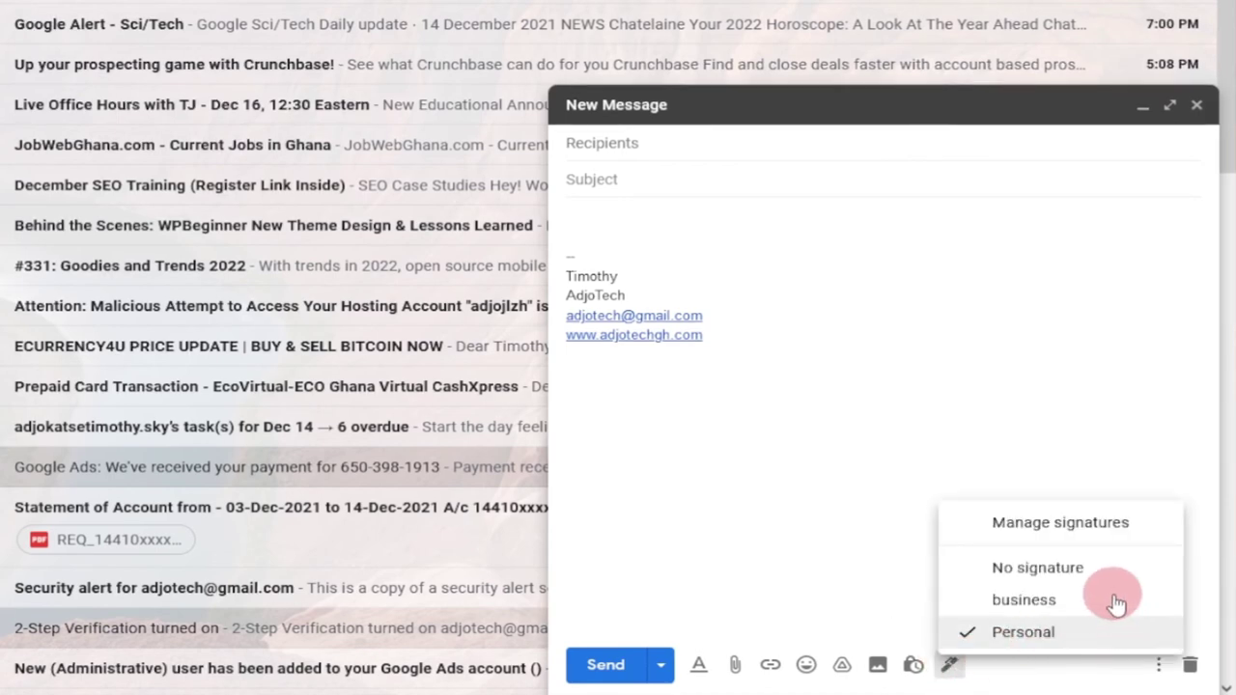
click(968, 596)
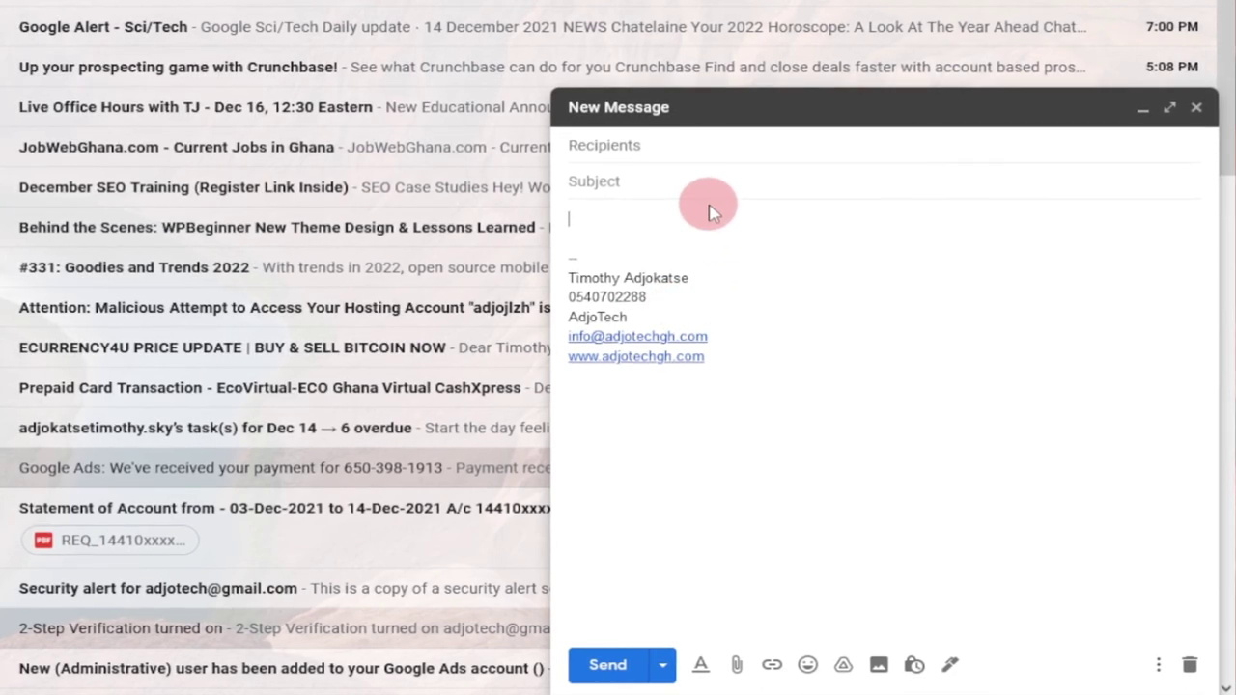
click(950, 666)
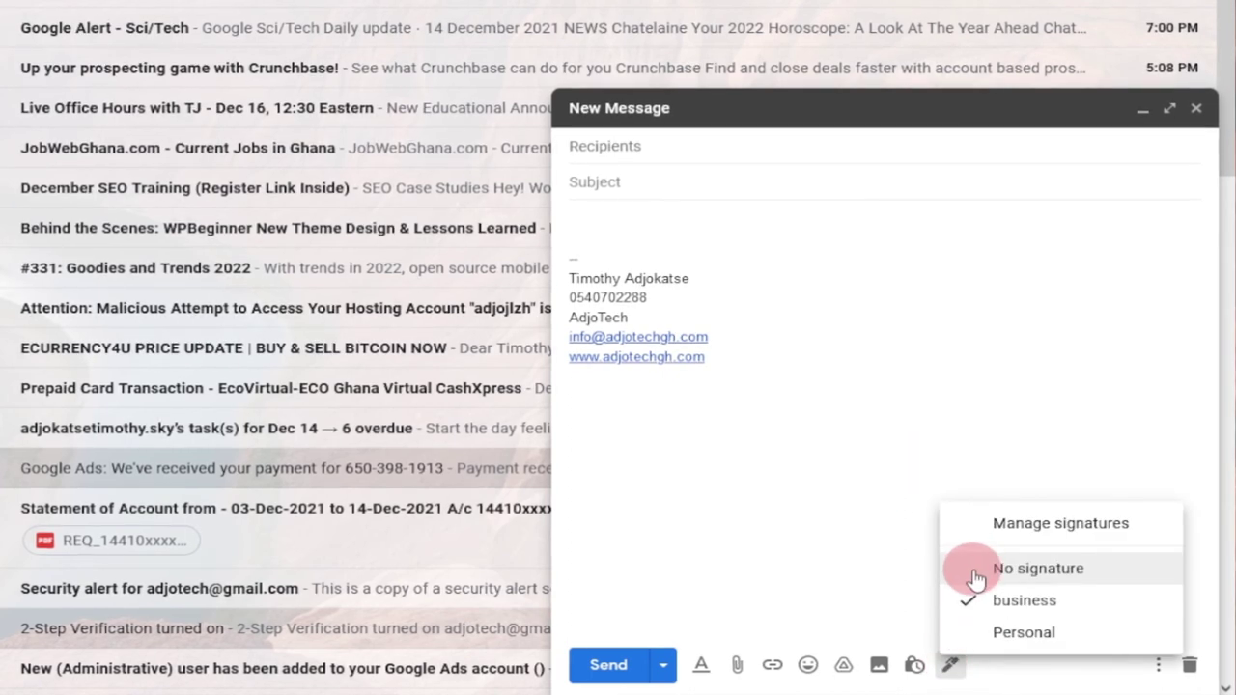
click(977, 568)
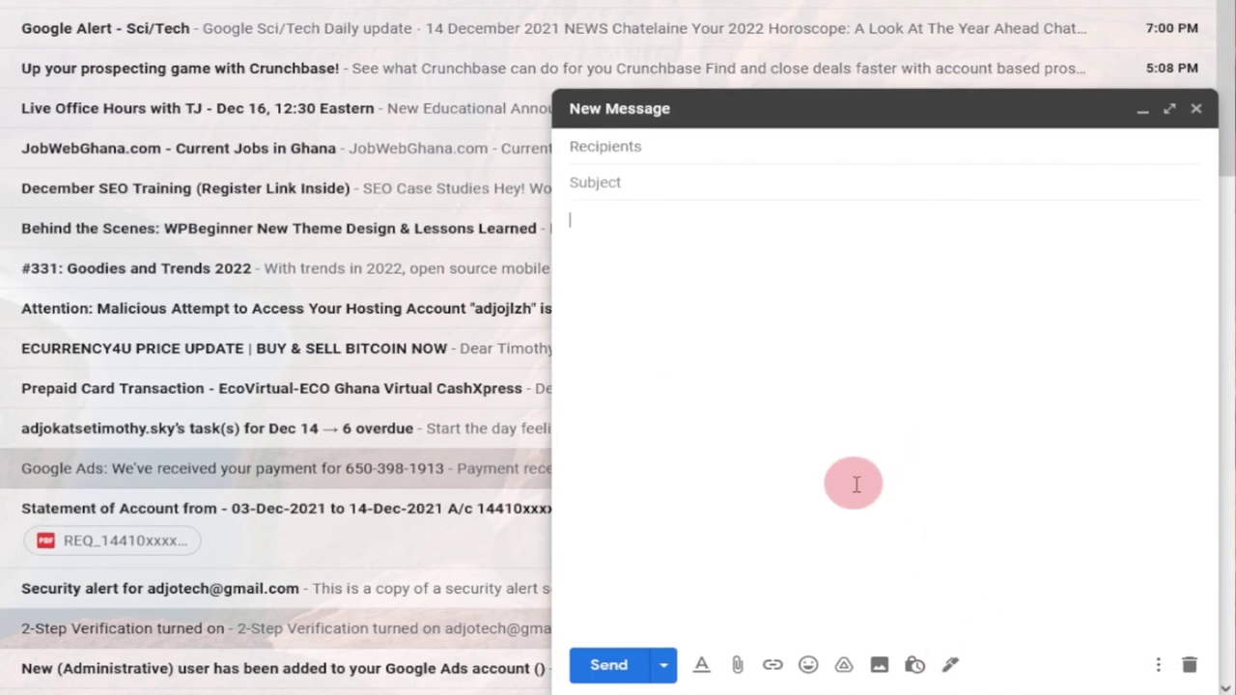
click(951, 664)
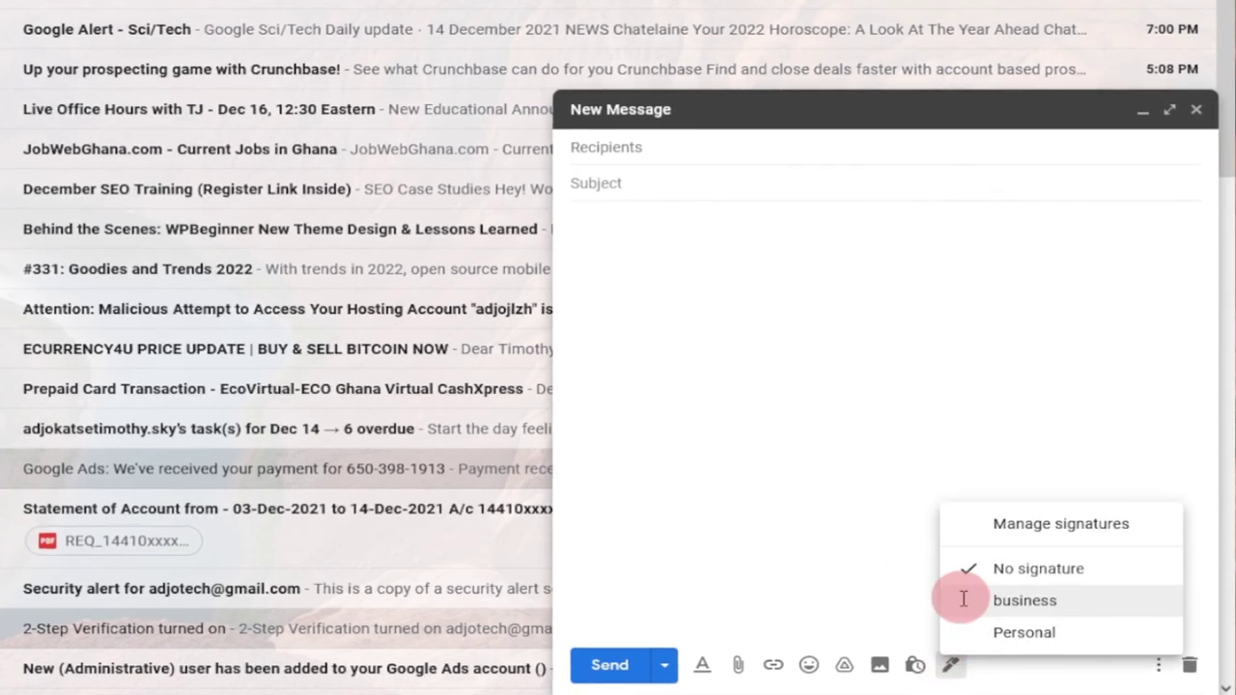
click(959, 596)
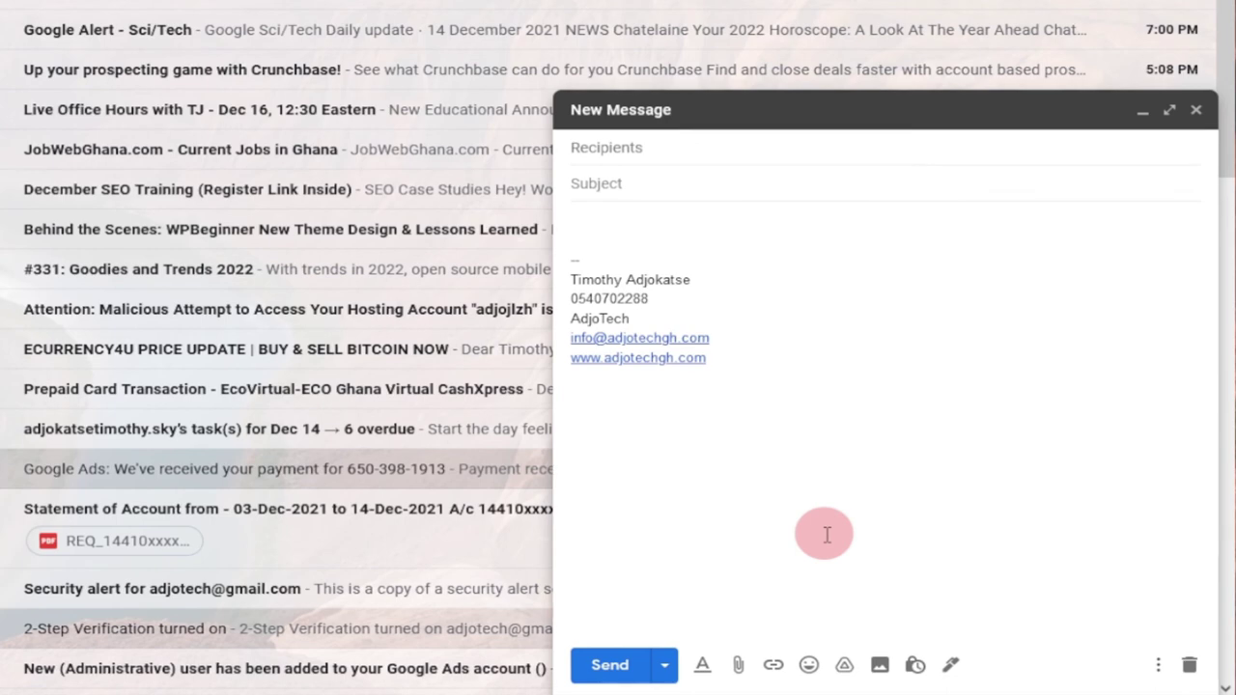